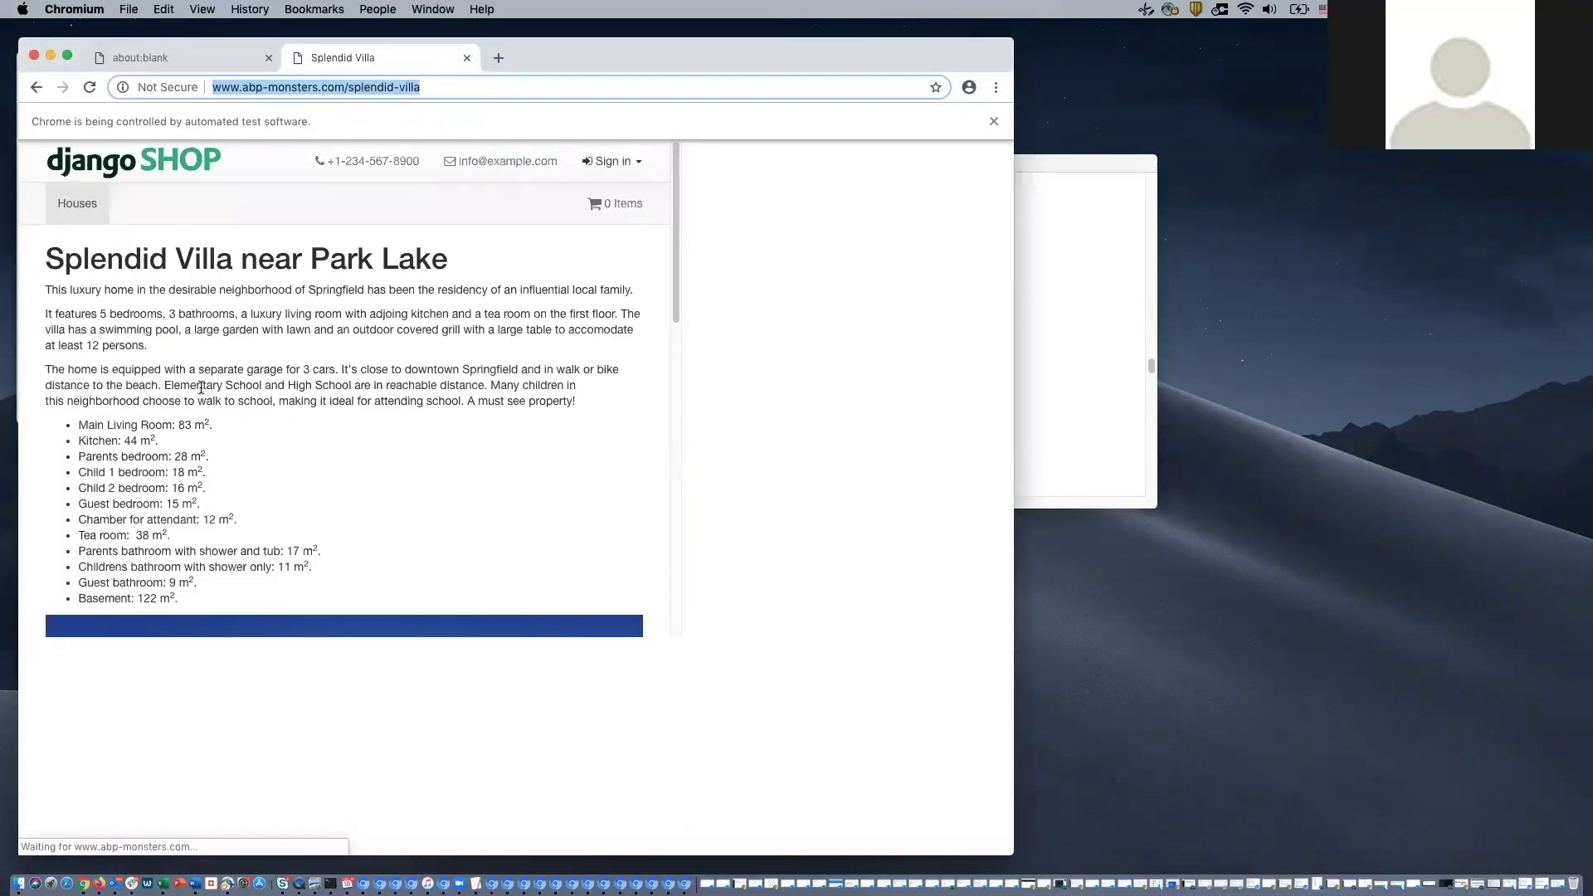
- Enter the customer's e-mail address in the django SHOP sign-in form, then move to Password
{"action": "key", "text": "Tab"}
{"action": "type", "text": "*********"}
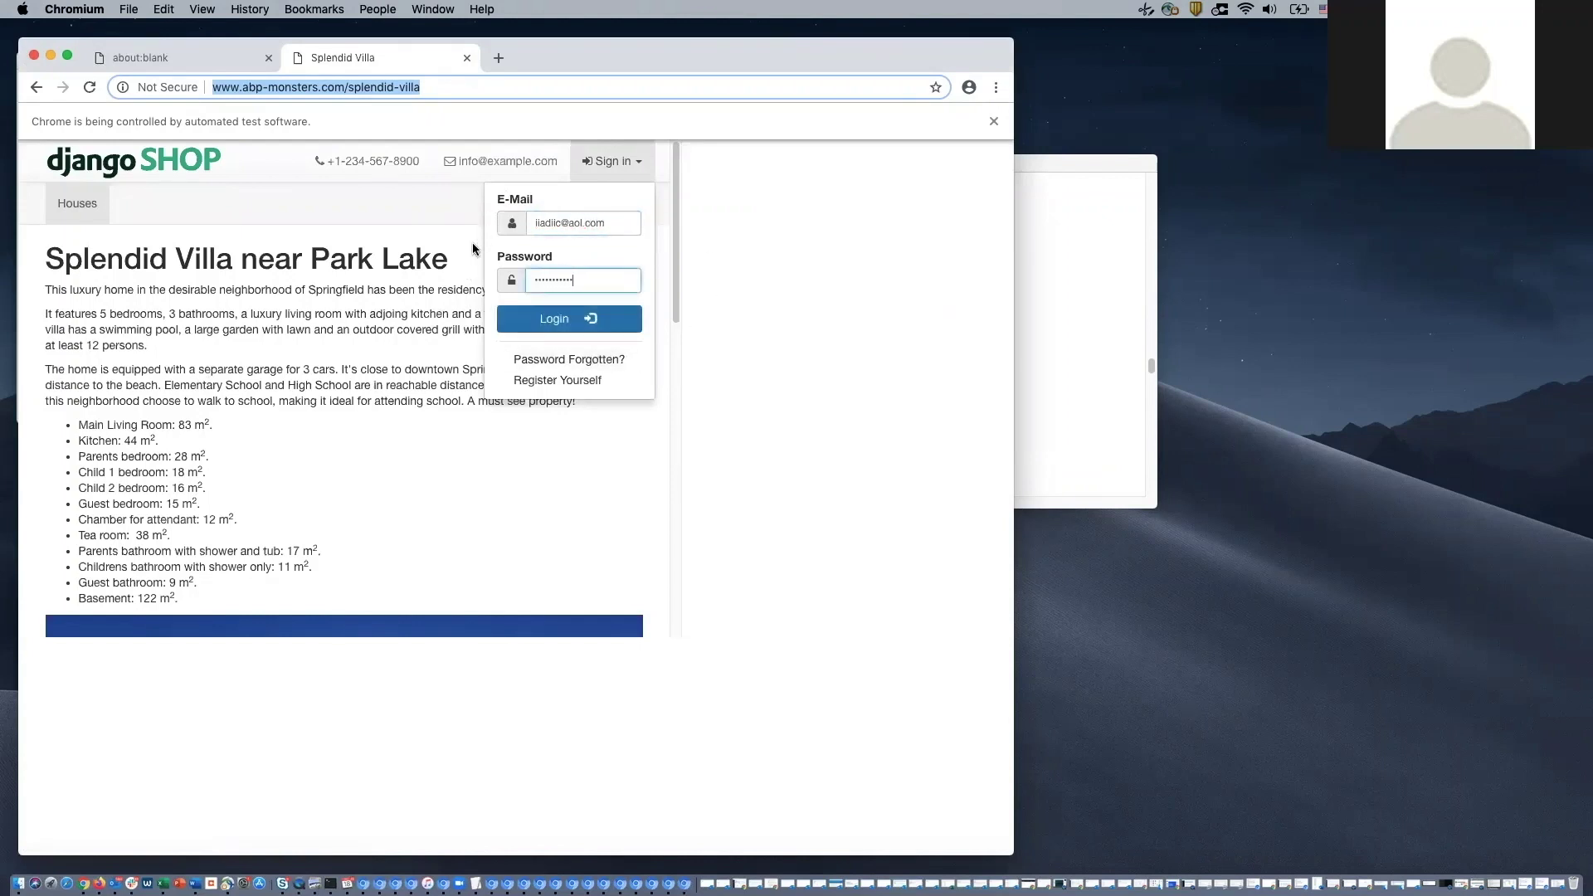
{"action": "key", "text": "Return"}
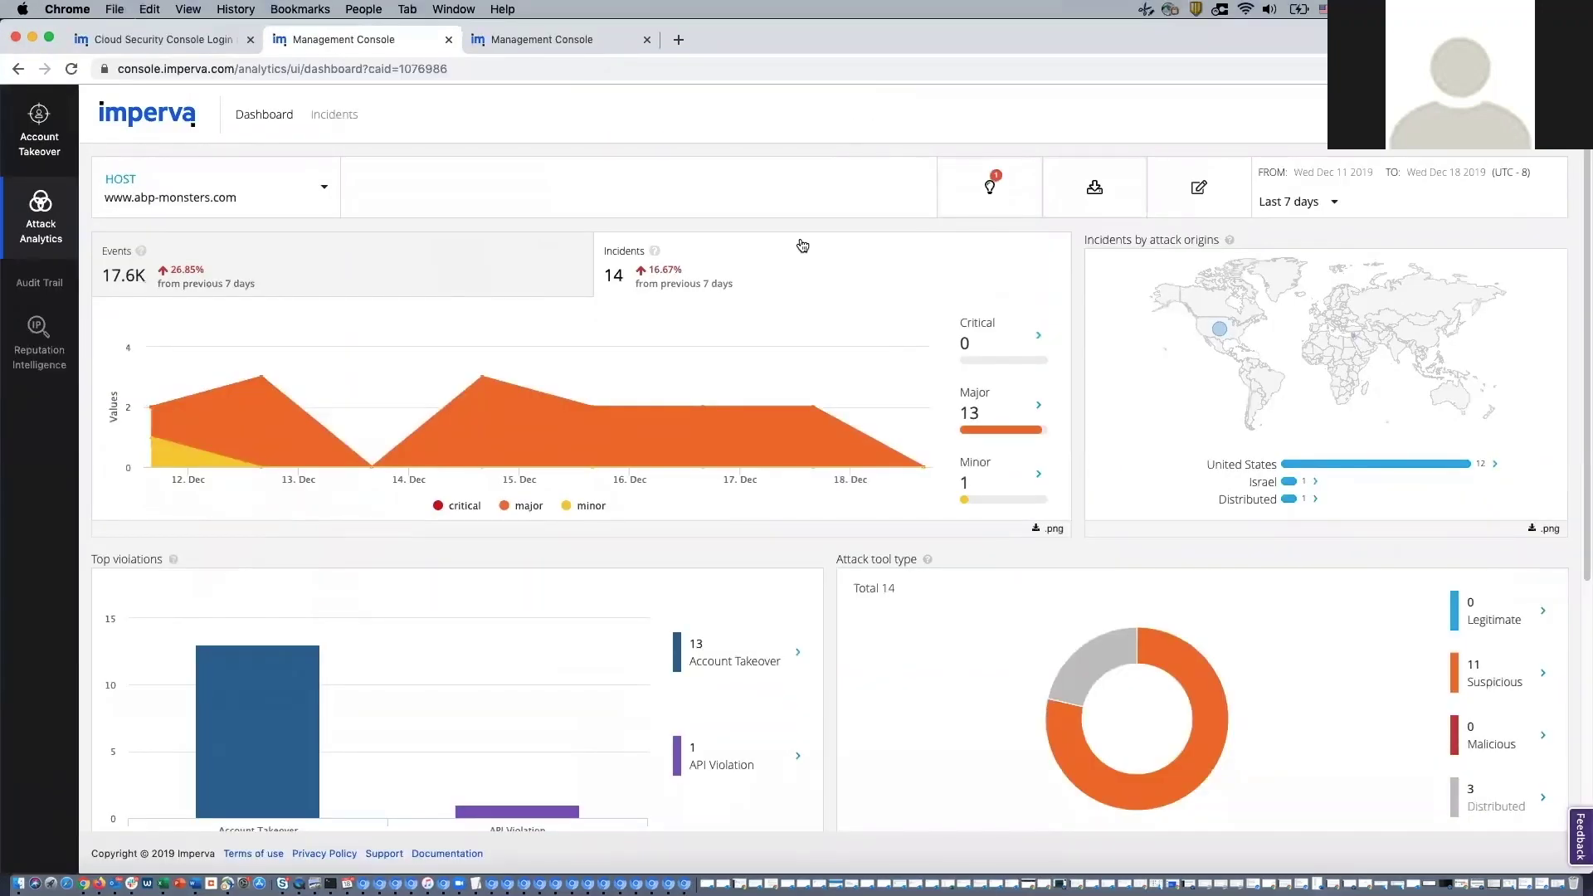
{"action": "scroll", "coordinate": [459, 581], "scroll_direction": "down", "scroll_amount": 3}
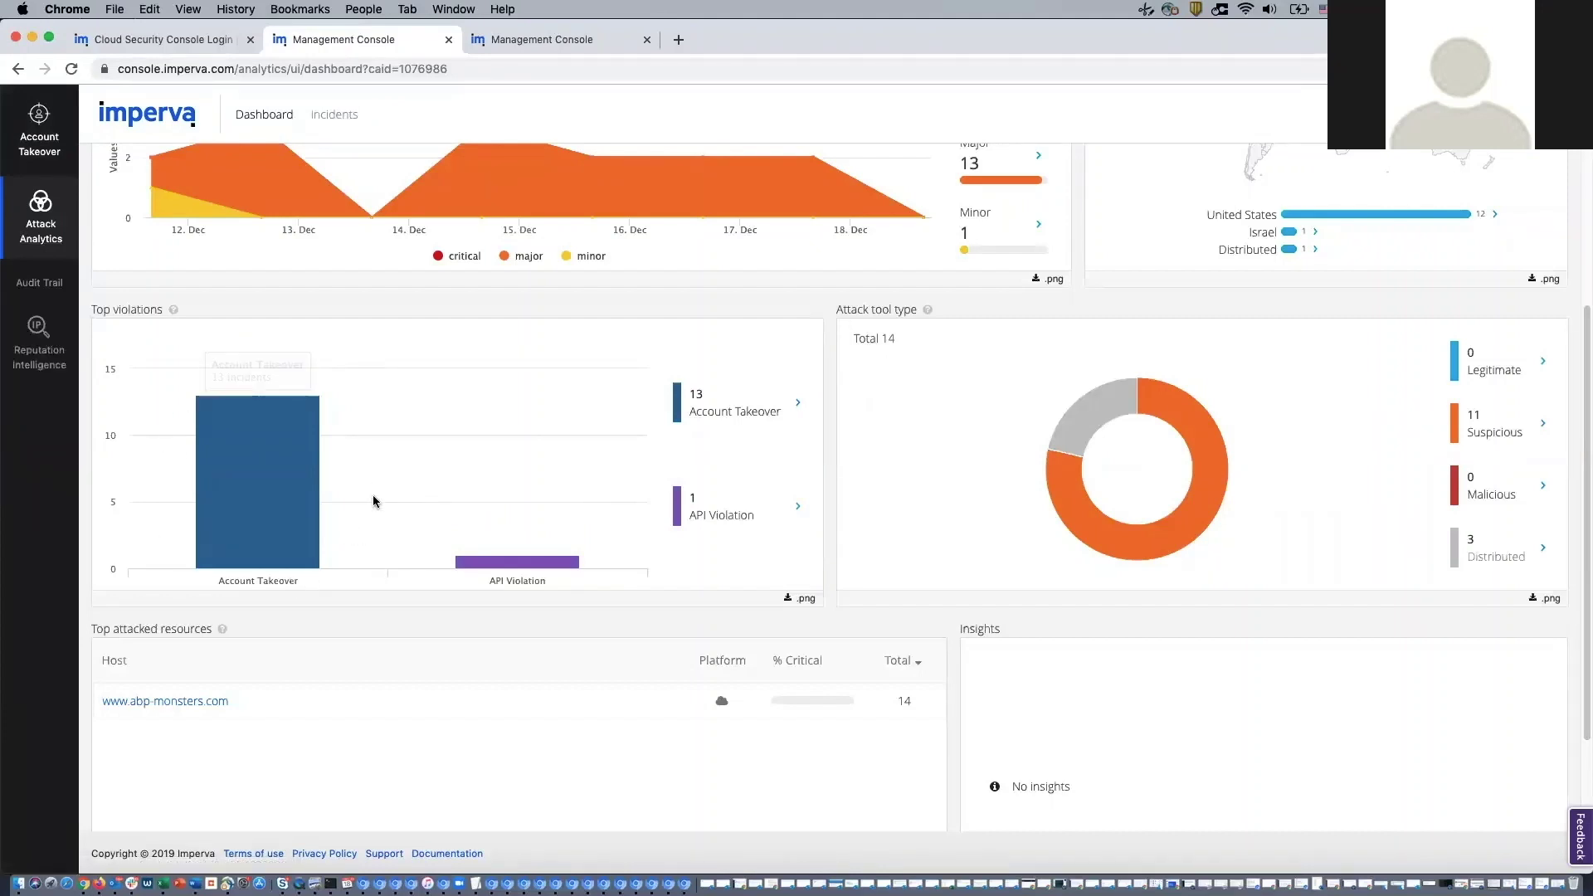
{"action": "left_click", "coordinate": [323, 114]}
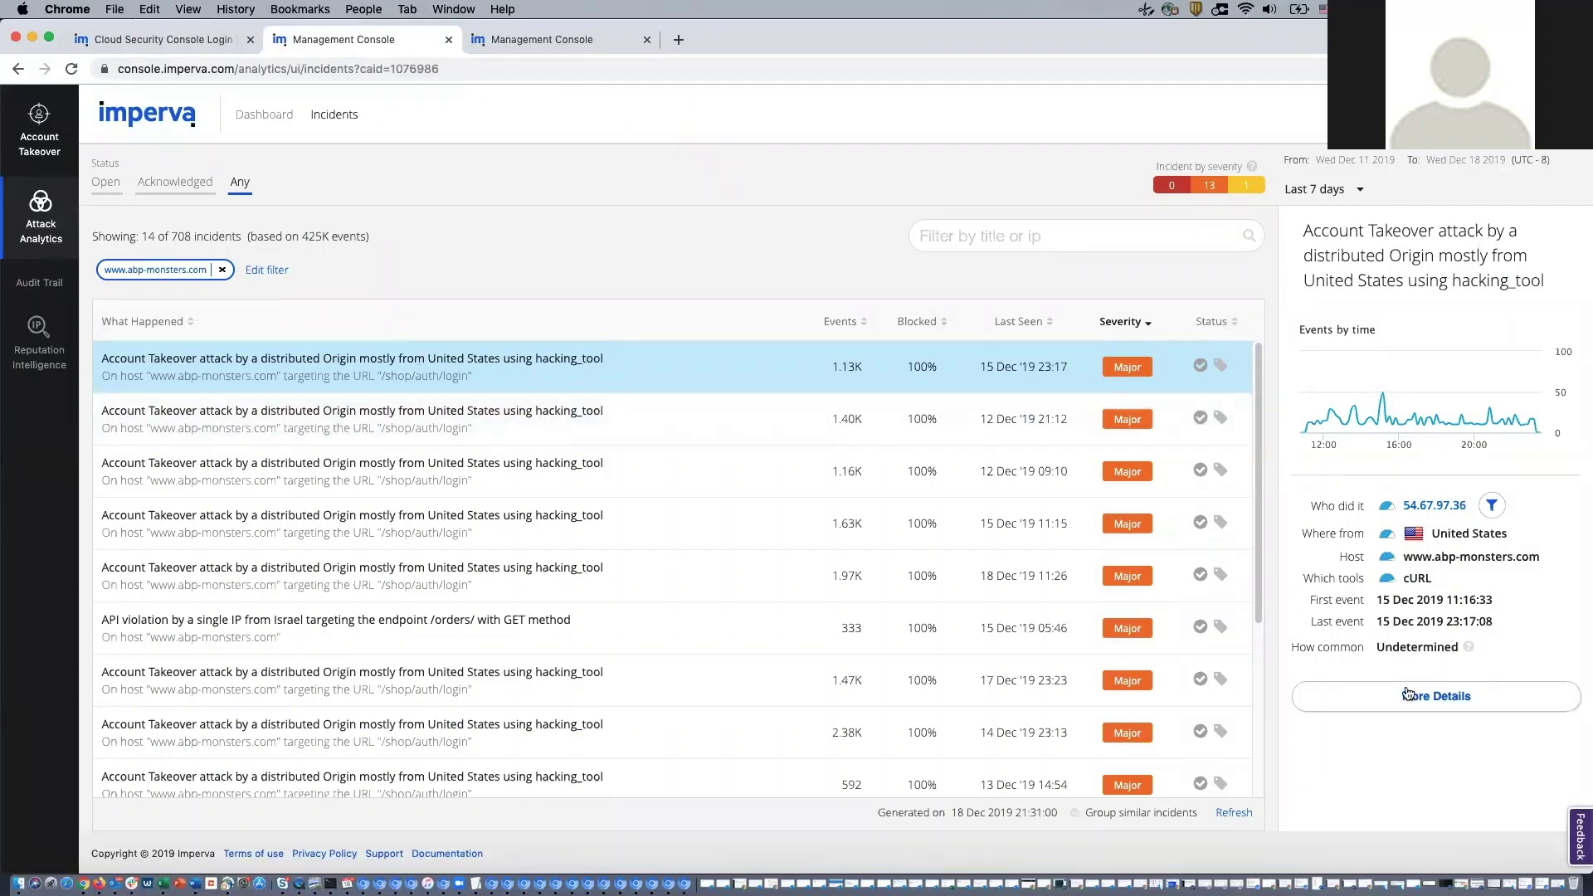
- Open the Account Takeover incident's details and review its 1.13K blocked events, attacking IPs and user agents
{"action": "left_click", "coordinate": [1407, 695]}
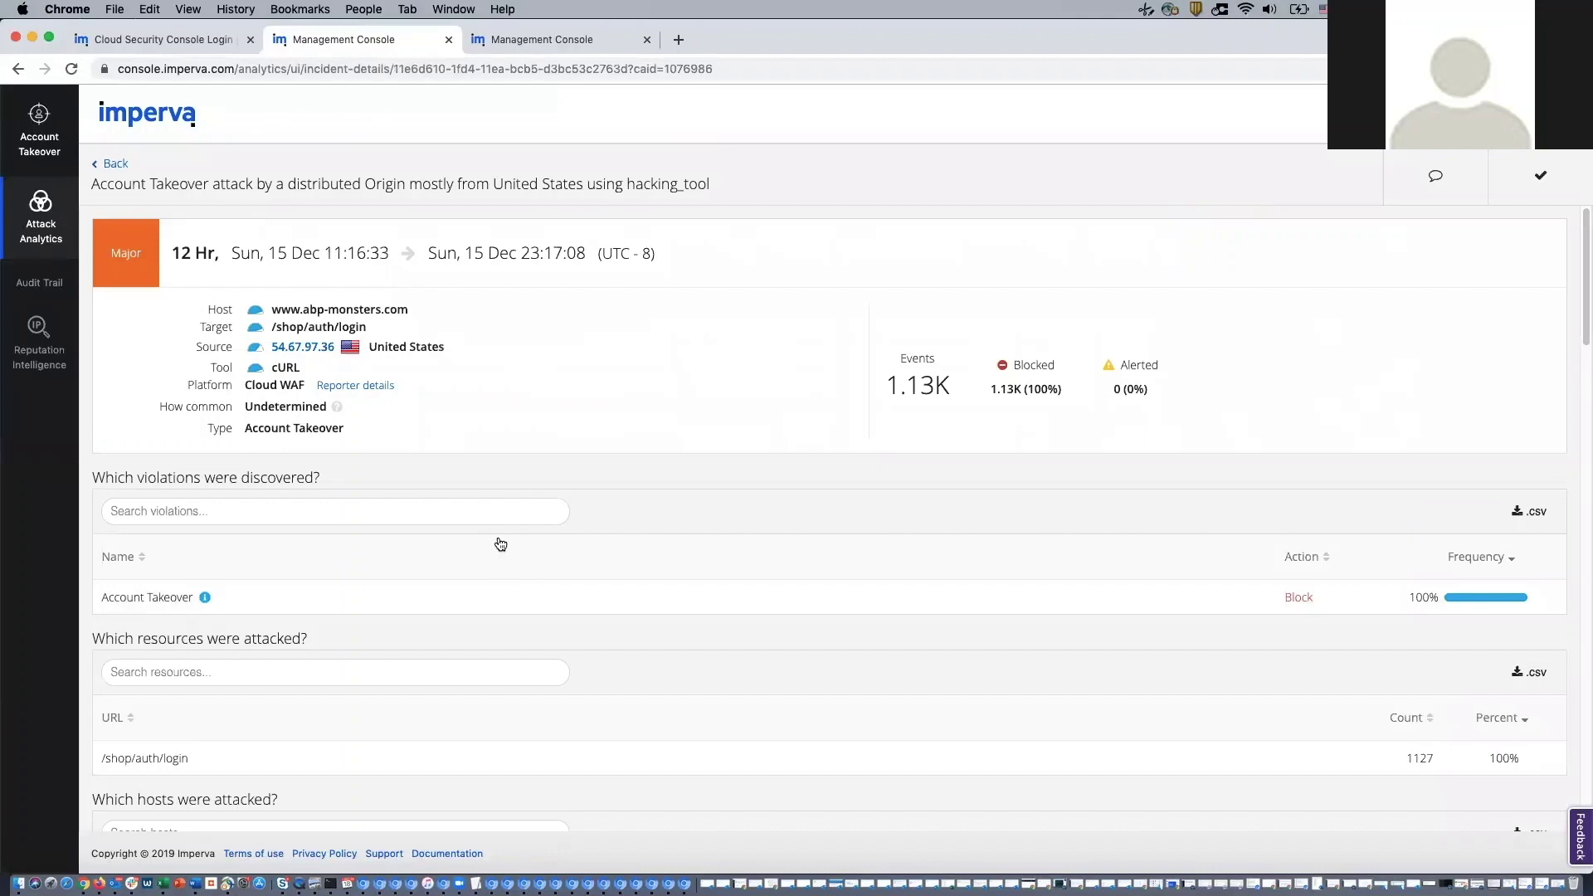
{"action": "scroll", "coordinate": [501, 541], "scroll_direction": "down", "scroll_amount": 15}
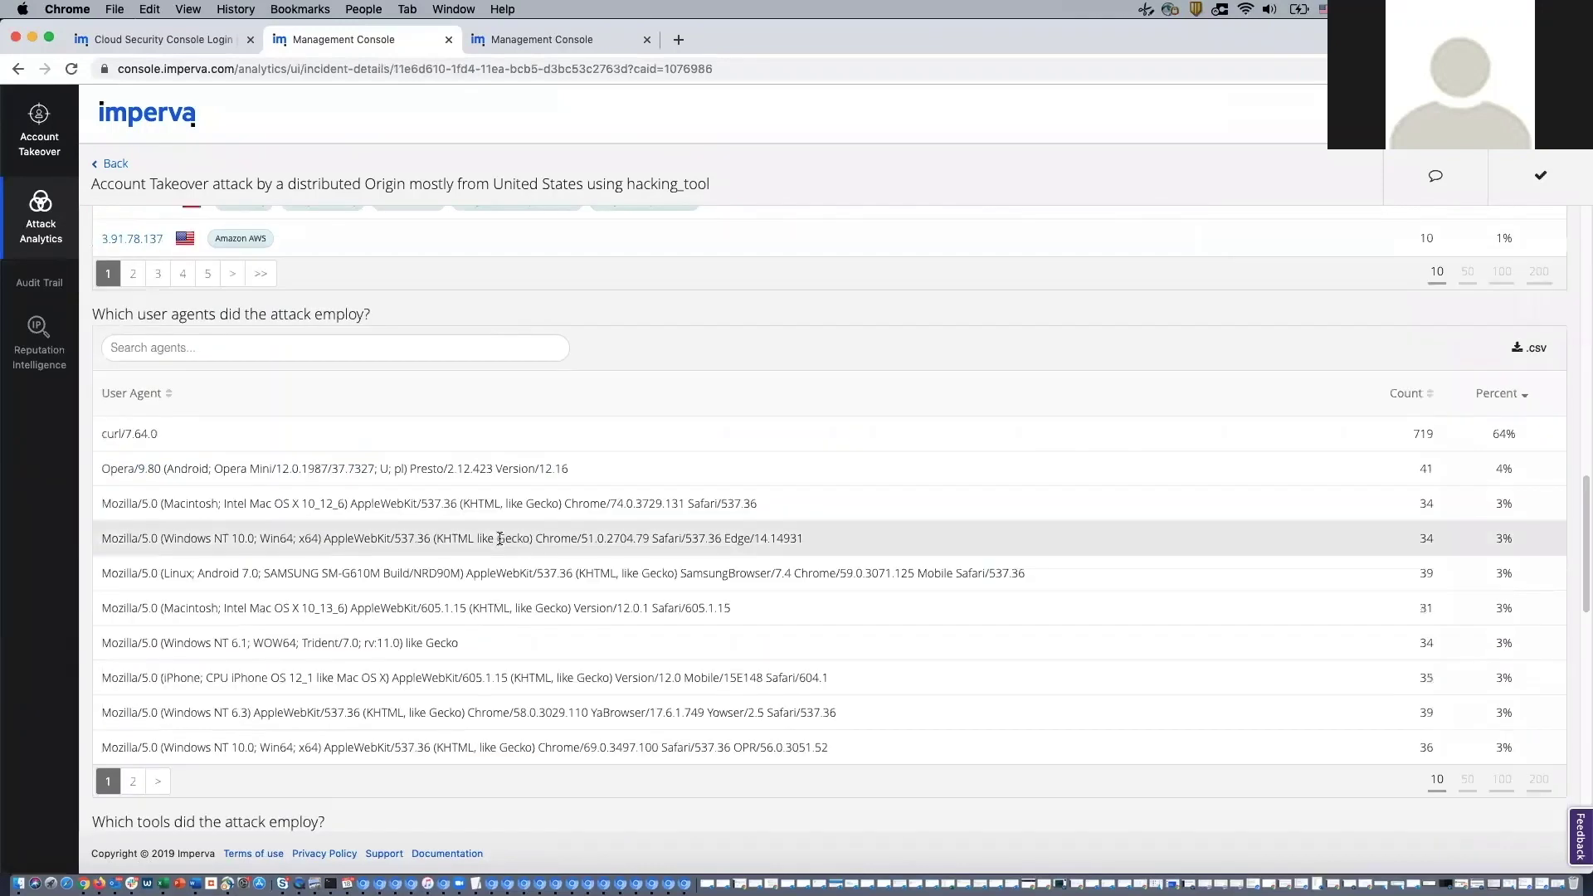
{"action": "scroll", "coordinate": [500, 538], "scroll_direction": "up", "scroll_amount": 5}
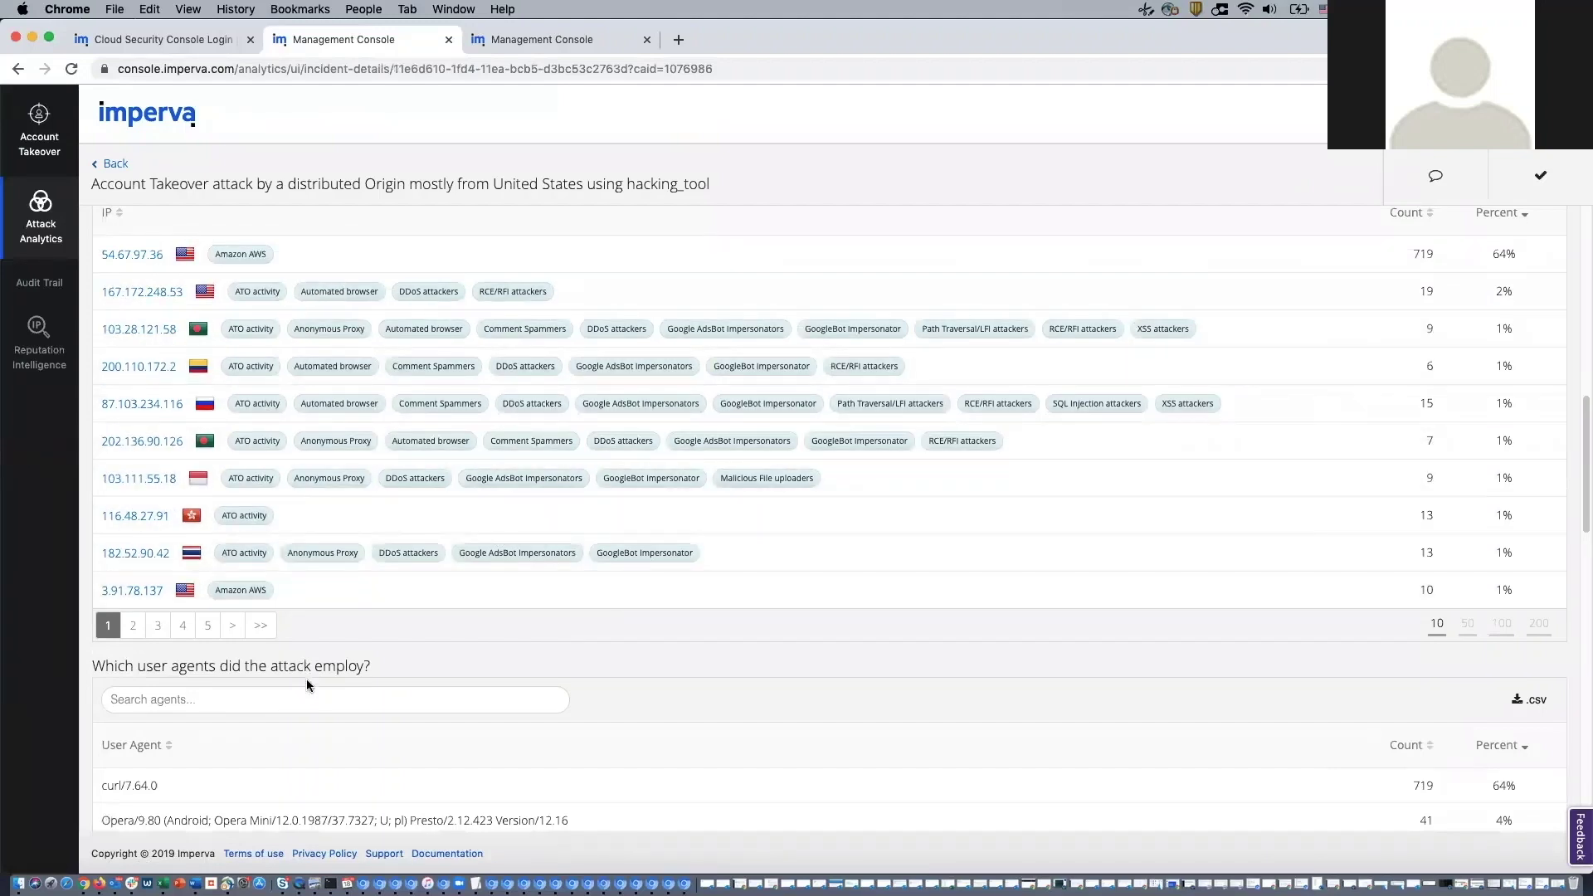
{"action": "scroll", "coordinate": [306, 656], "scroll_direction": "down", "scroll_amount": 2}
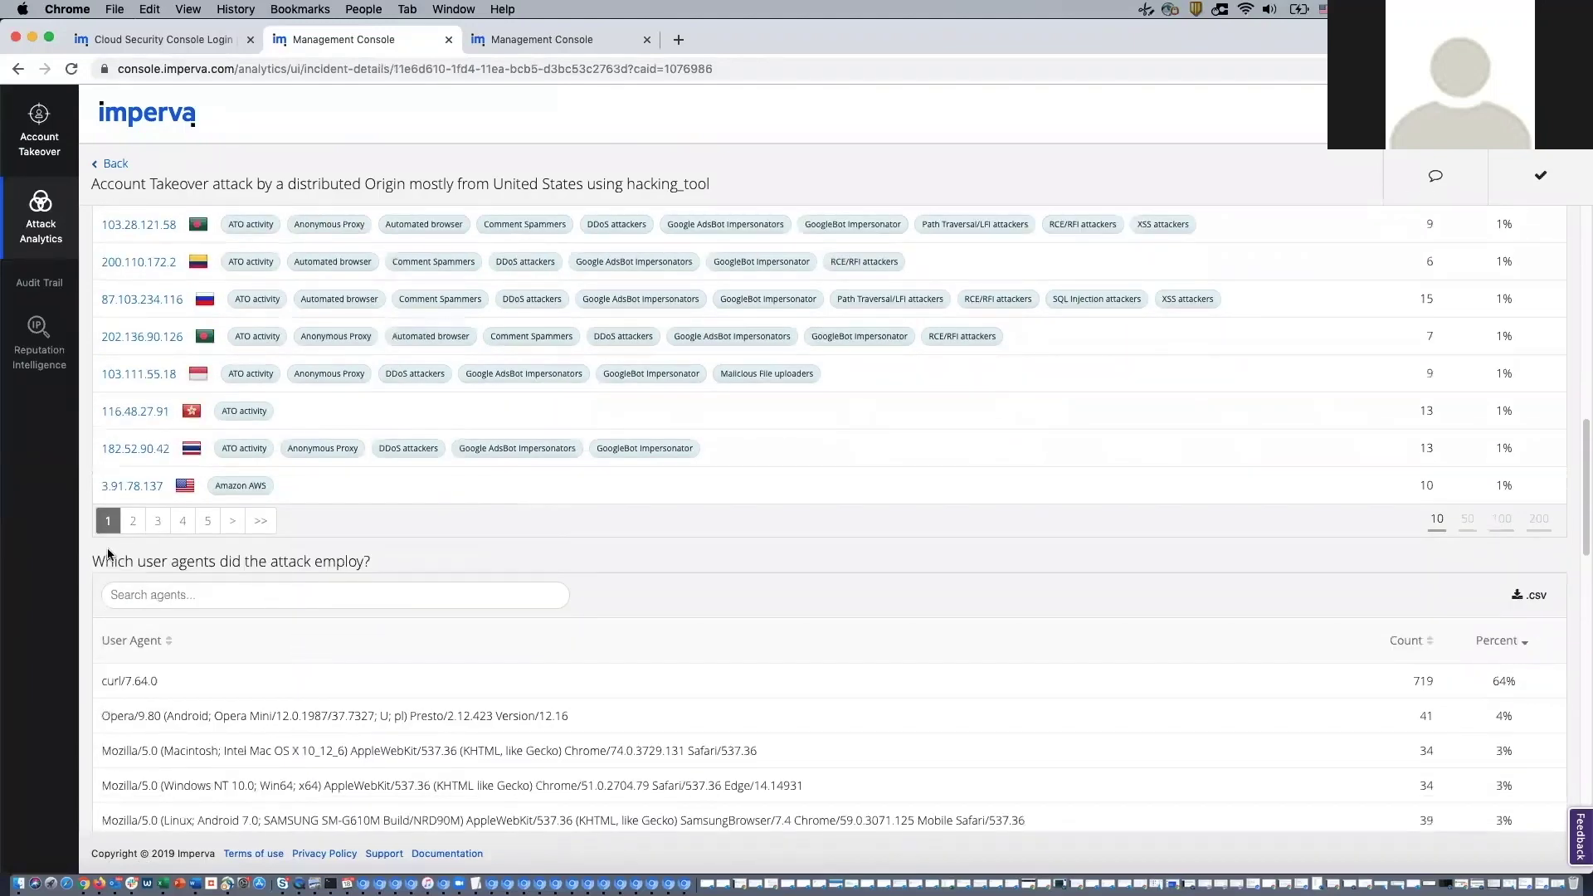
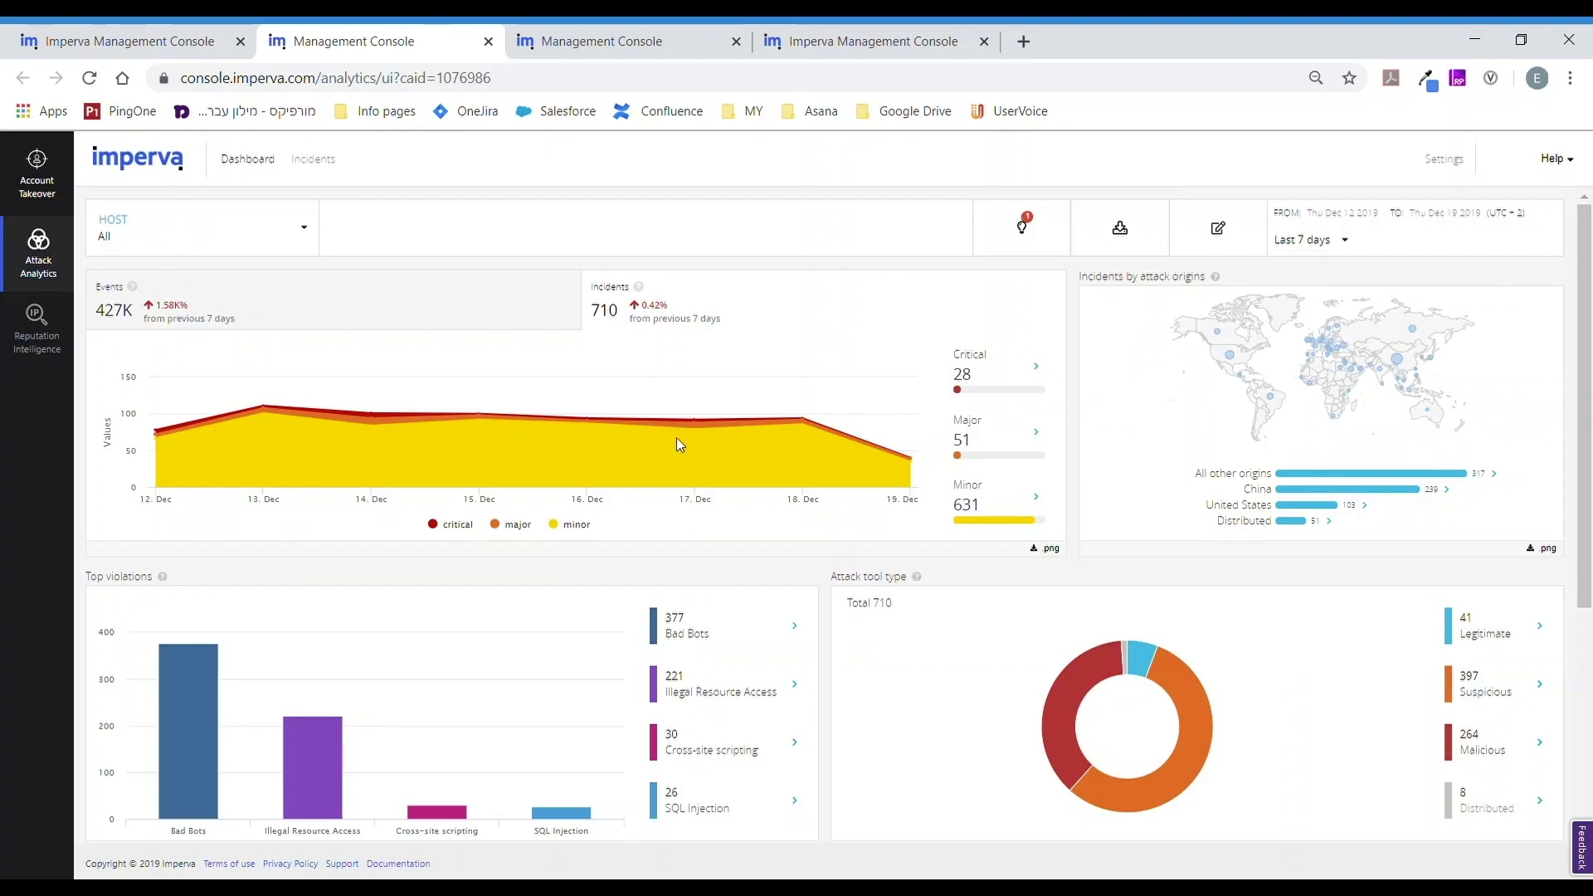
- Show the Attack Analytics incidents list, topped by the /shop/auth/login API violation
{"action": "left_click", "coordinate": [315, 160]}
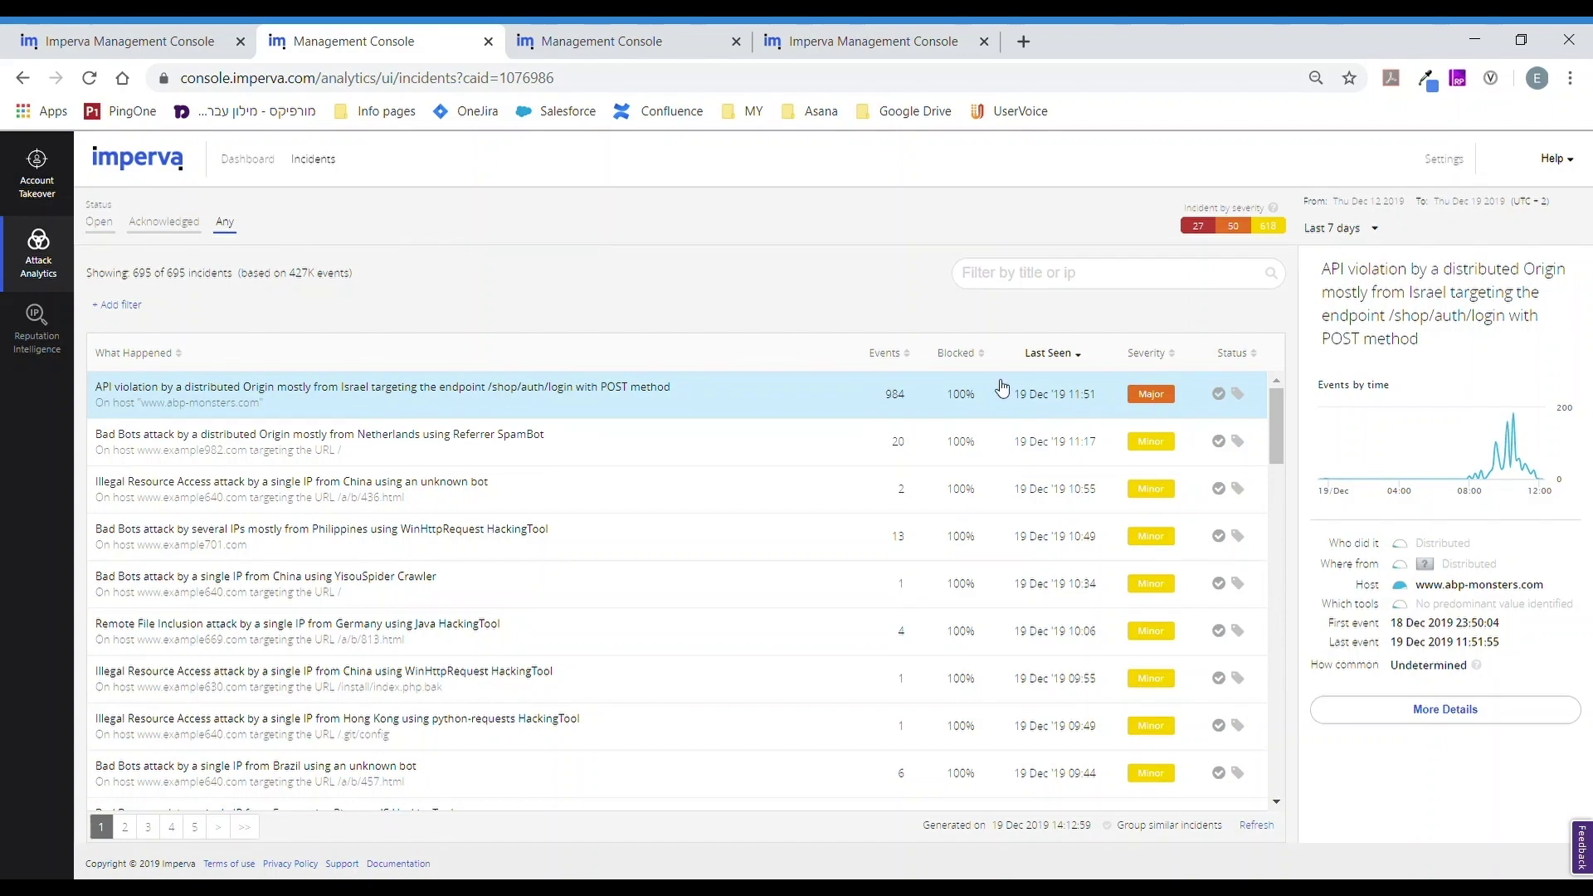
- Review the /shop/auth/login incident details: 984 blocked events, attacker IPs, tools, timeline and events sample
{"action": "left_click", "coordinate": [578, 393]}
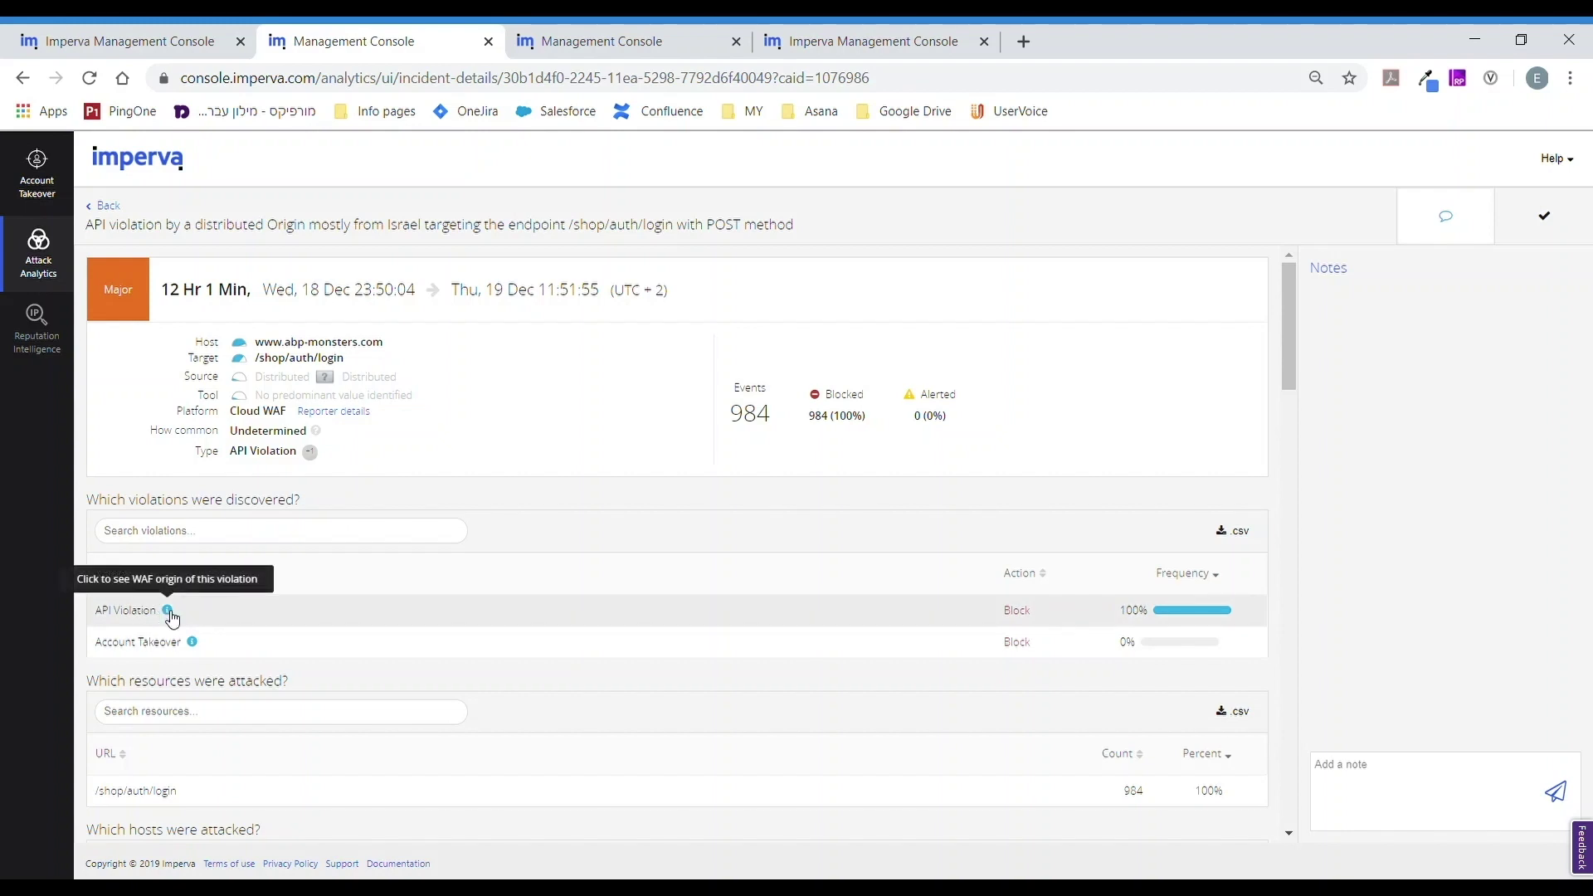
{"action": "scroll", "coordinate": [398, 557], "scroll_direction": "down", "scroll_amount": 3}
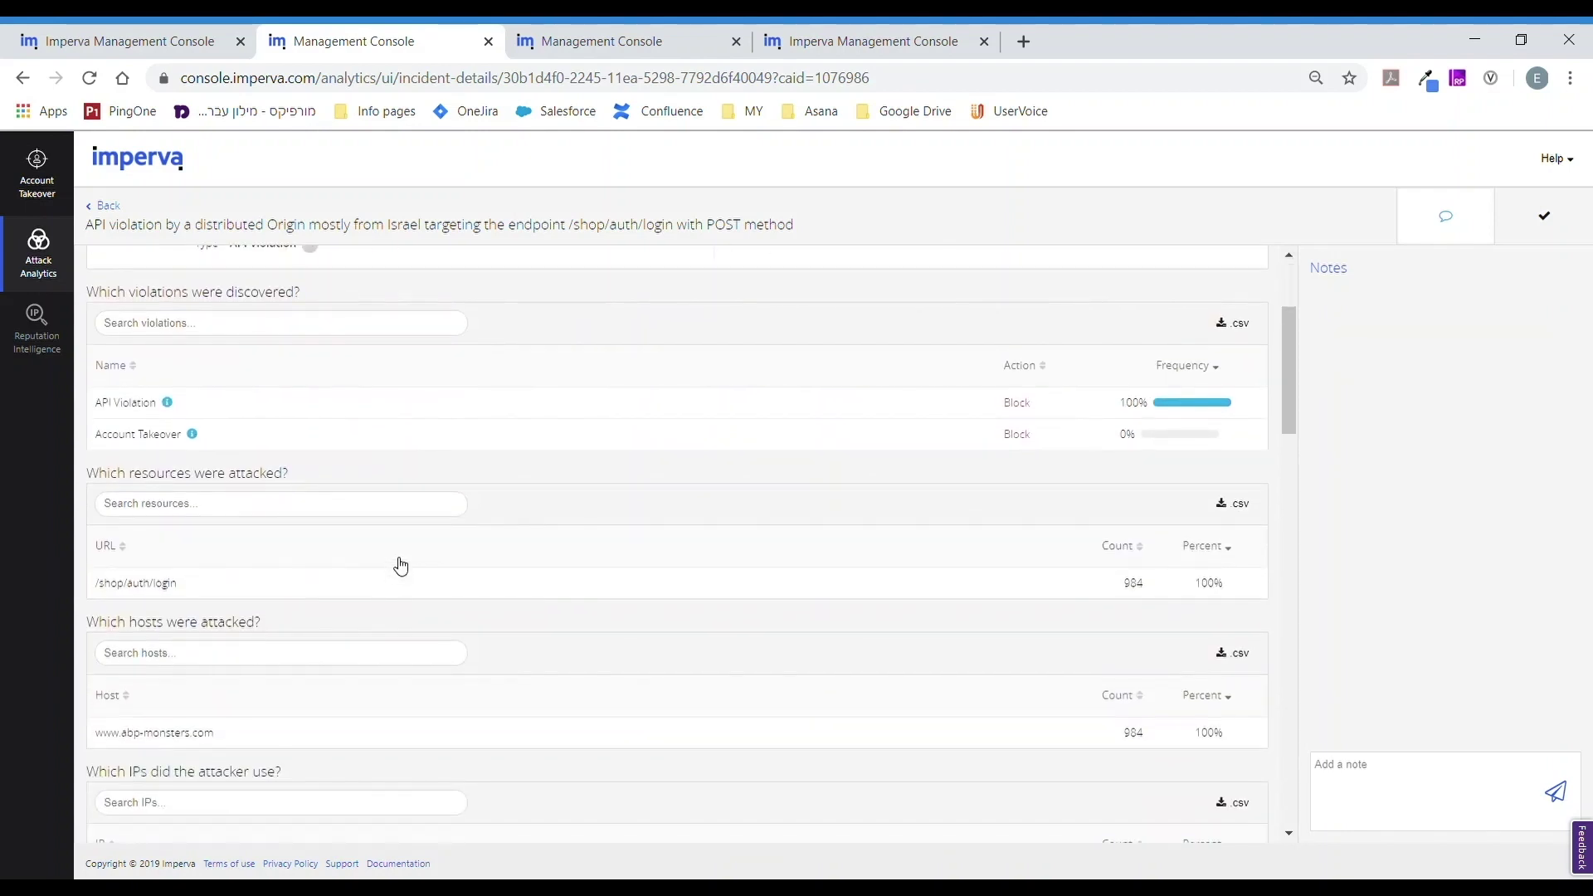
{"action": "scroll", "coordinate": [398, 554], "scroll_direction": "down", "scroll_amount": 5}
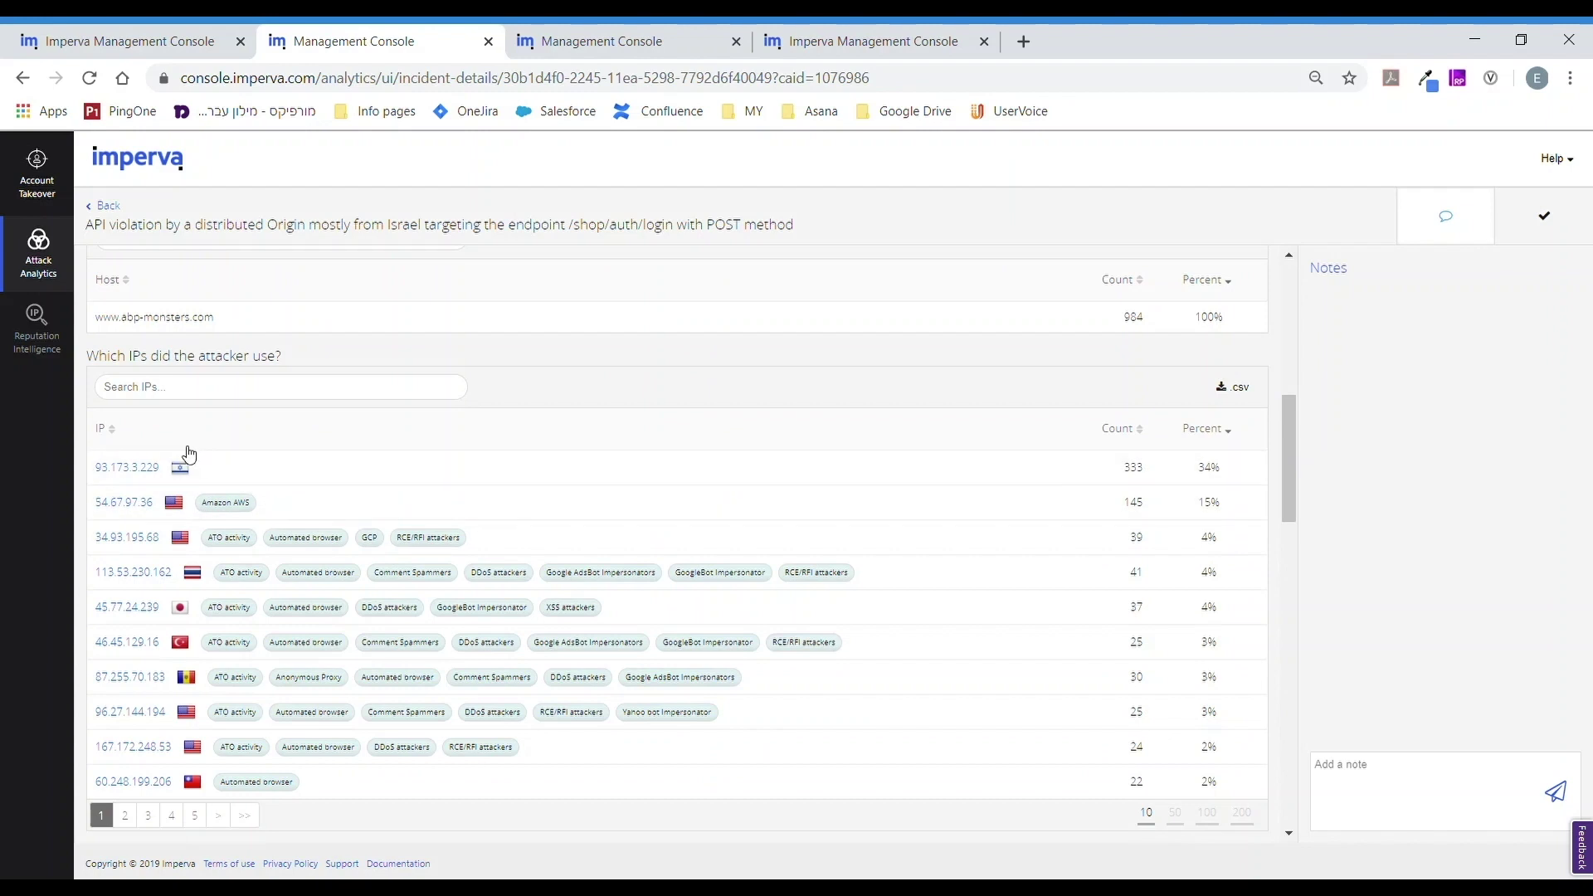
{"action": "scroll", "coordinate": [480, 471], "scroll_direction": "down", "scroll_amount": 10}
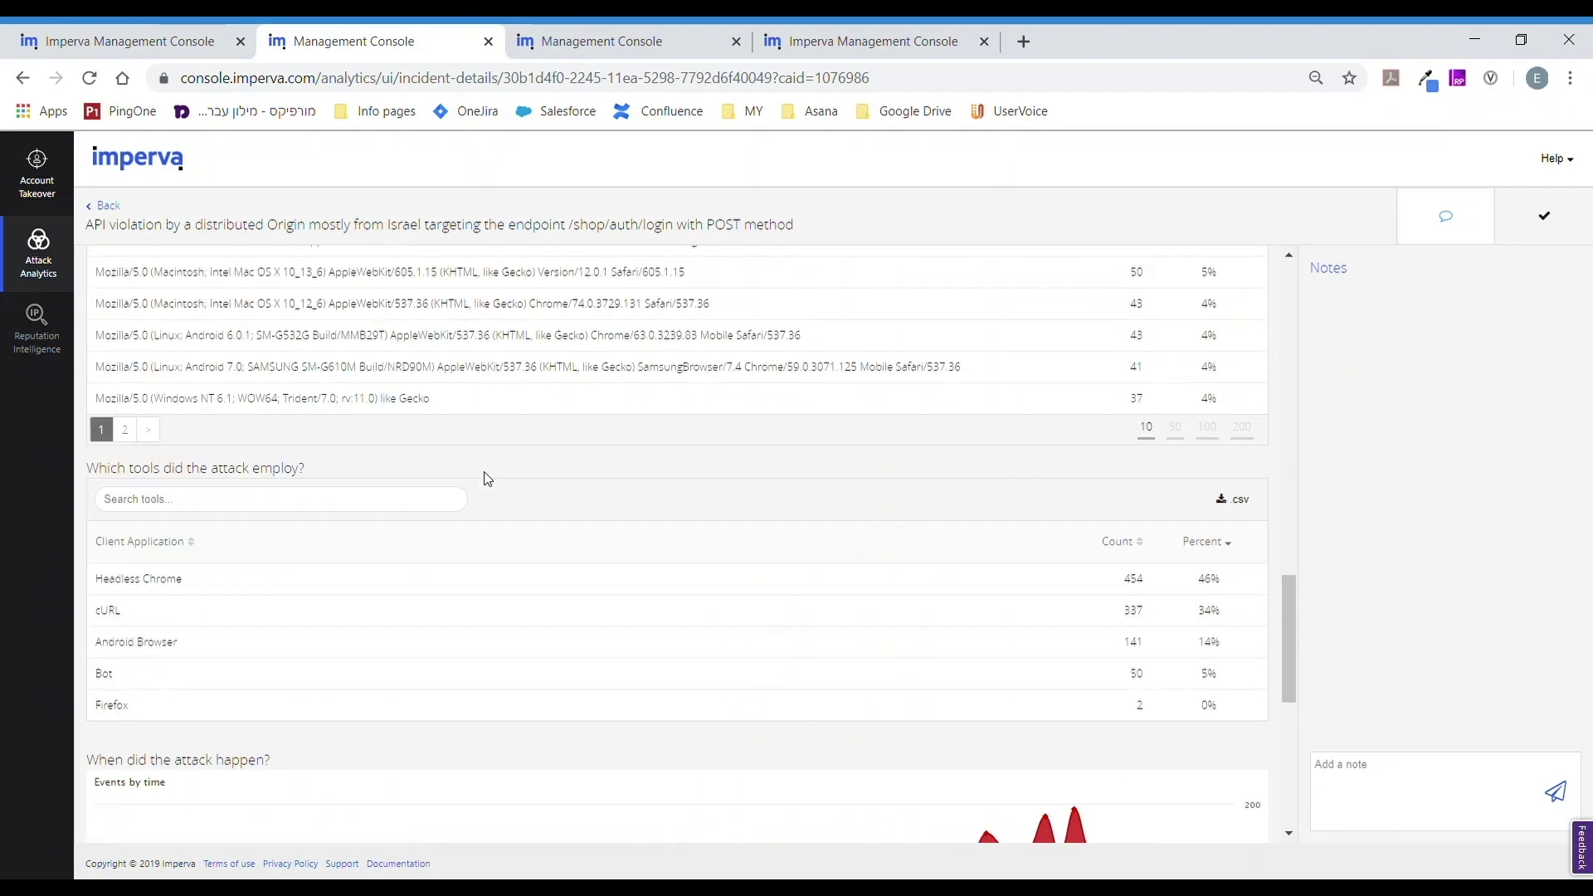
{"action": "scroll", "coordinate": [463, 492], "scroll_direction": "down", "scroll_amount": 4}
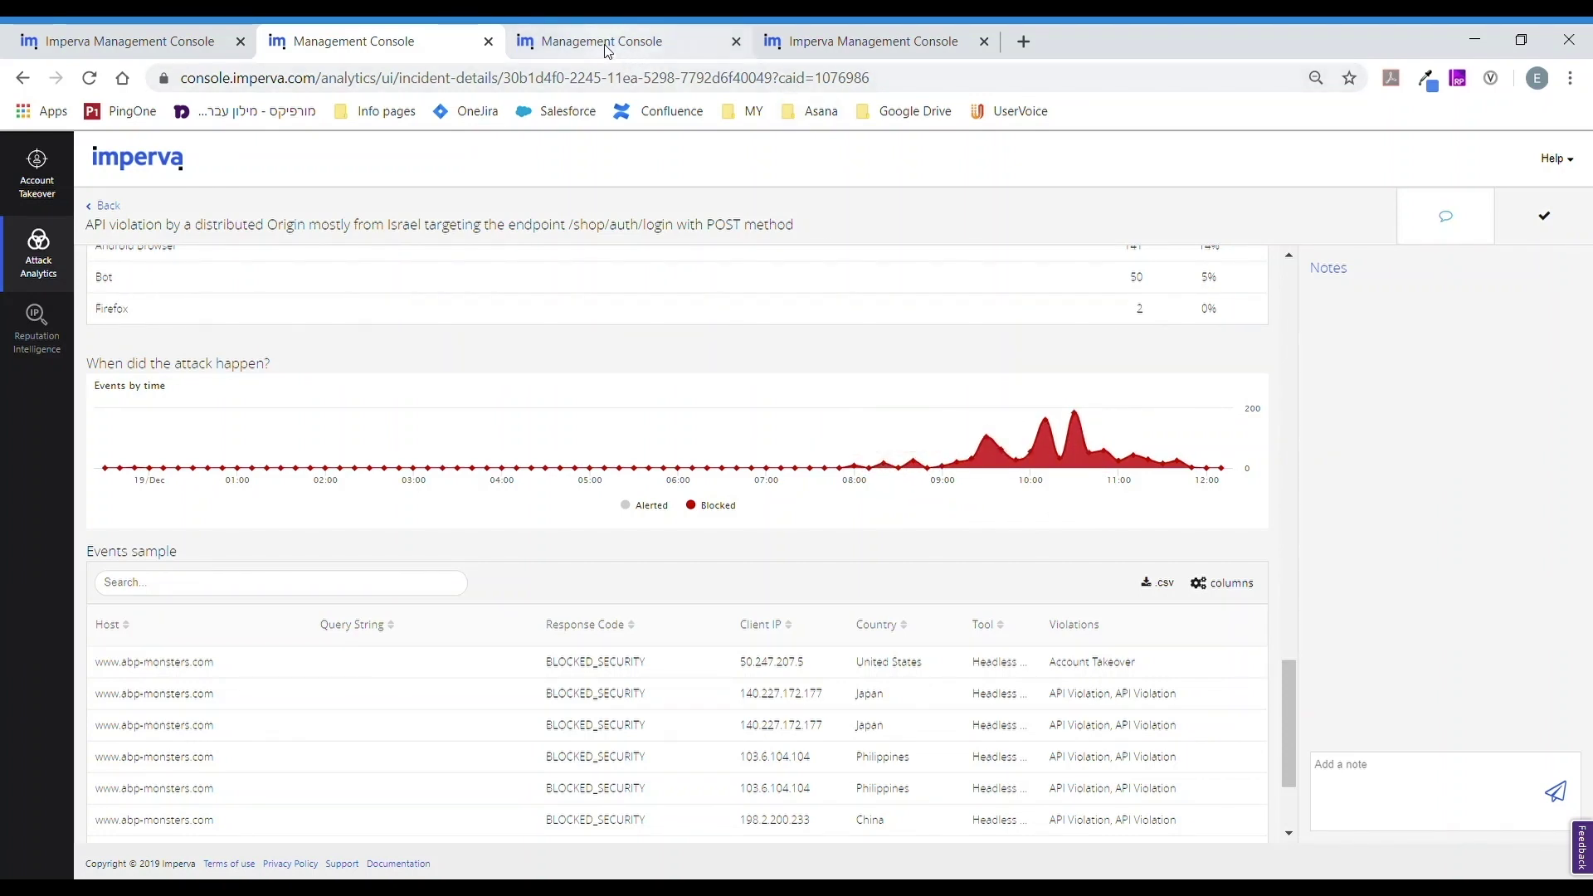
- Launch API Security and open the POST /login endpoint dashboard under the shop/auth API
{"action": "left_click", "coordinate": [193, 42]}
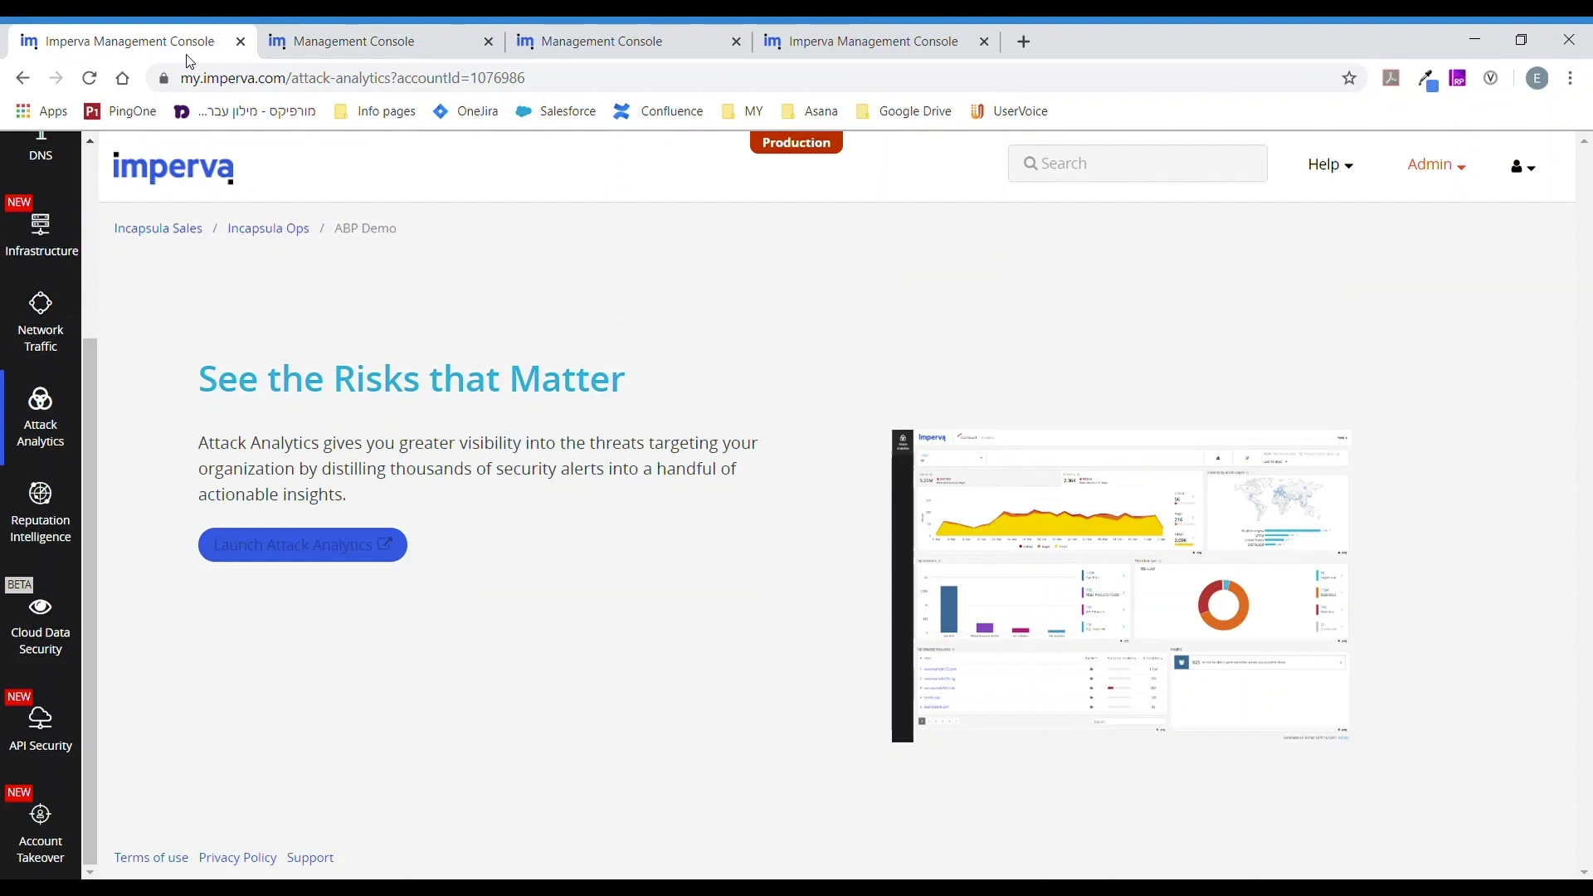
{"action": "left_click", "coordinate": [41, 733]}
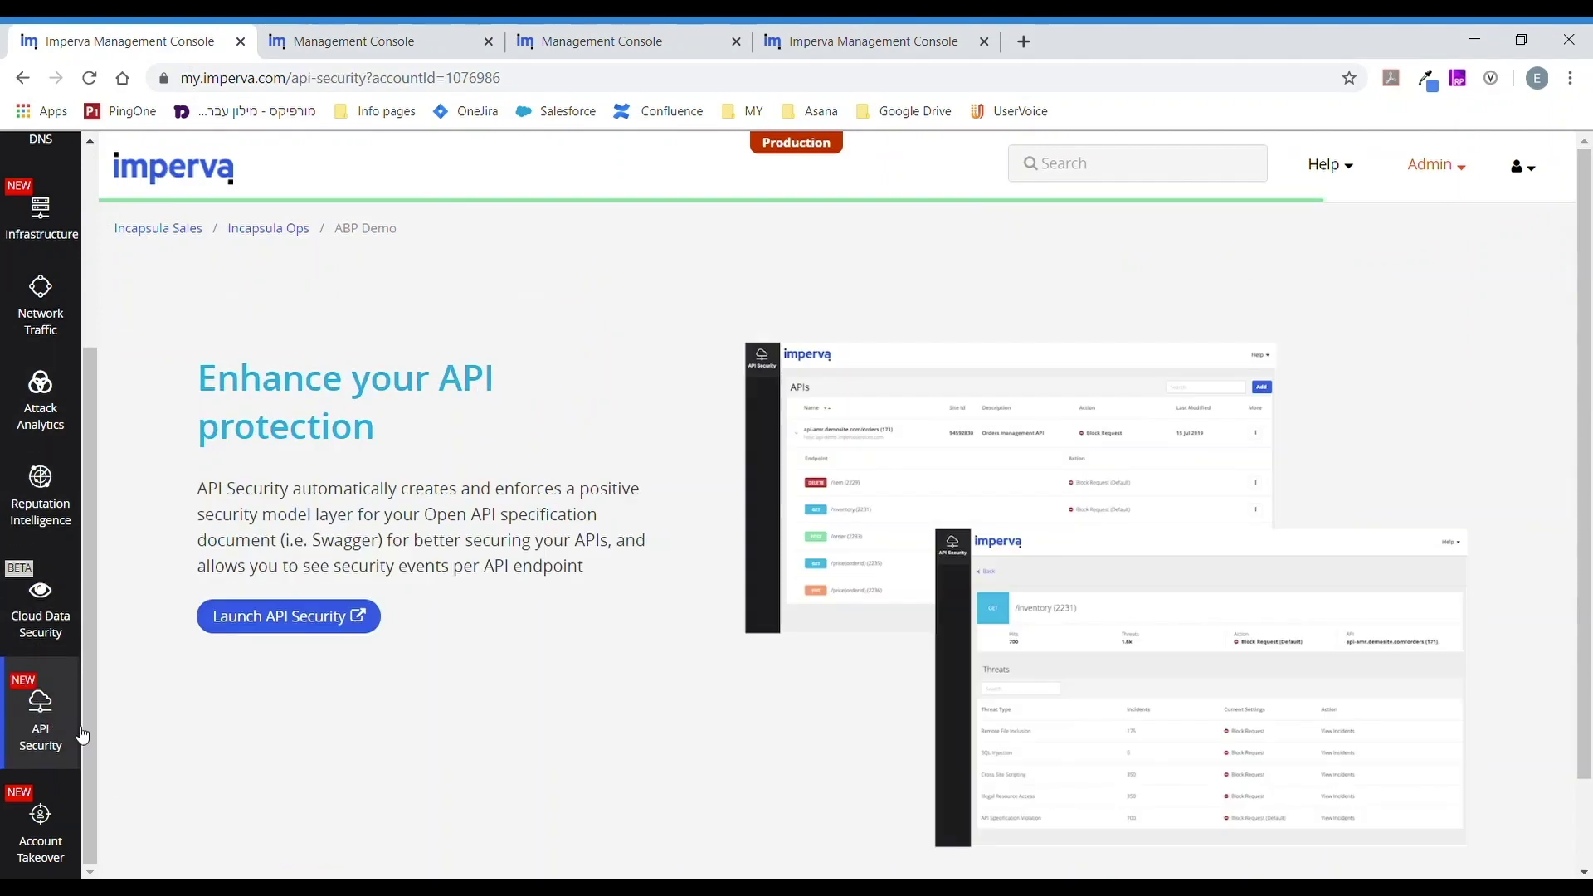
{"action": "left_click", "coordinate": [257, 628]}
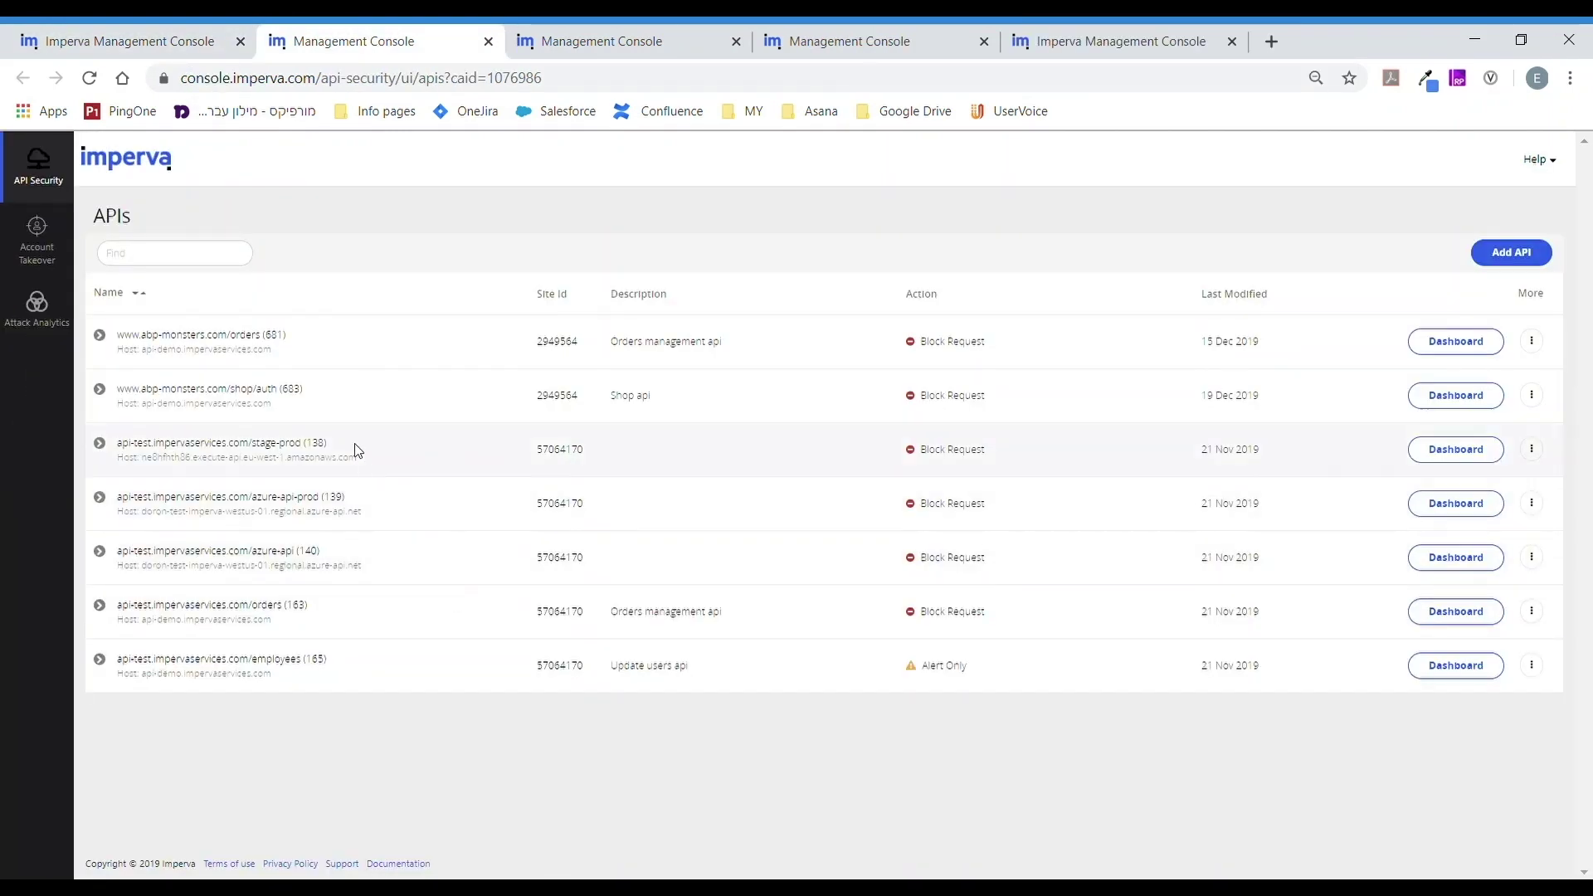
{"action": "left_click", "coordinate": [99, 390]}
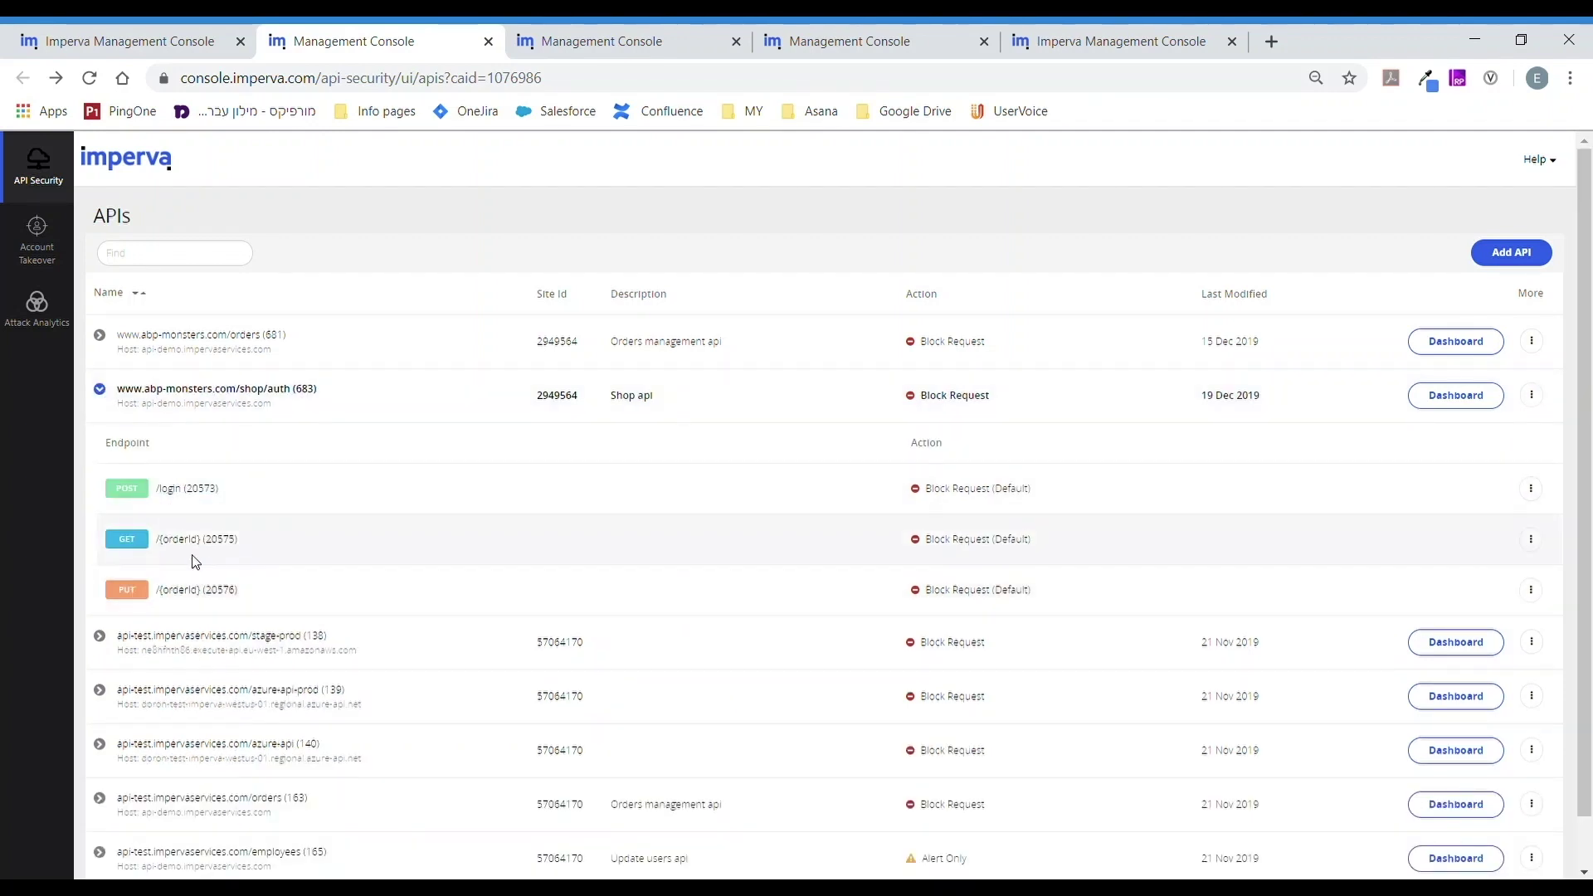
{"action": "left_click", "coordinate": [203, 495]}
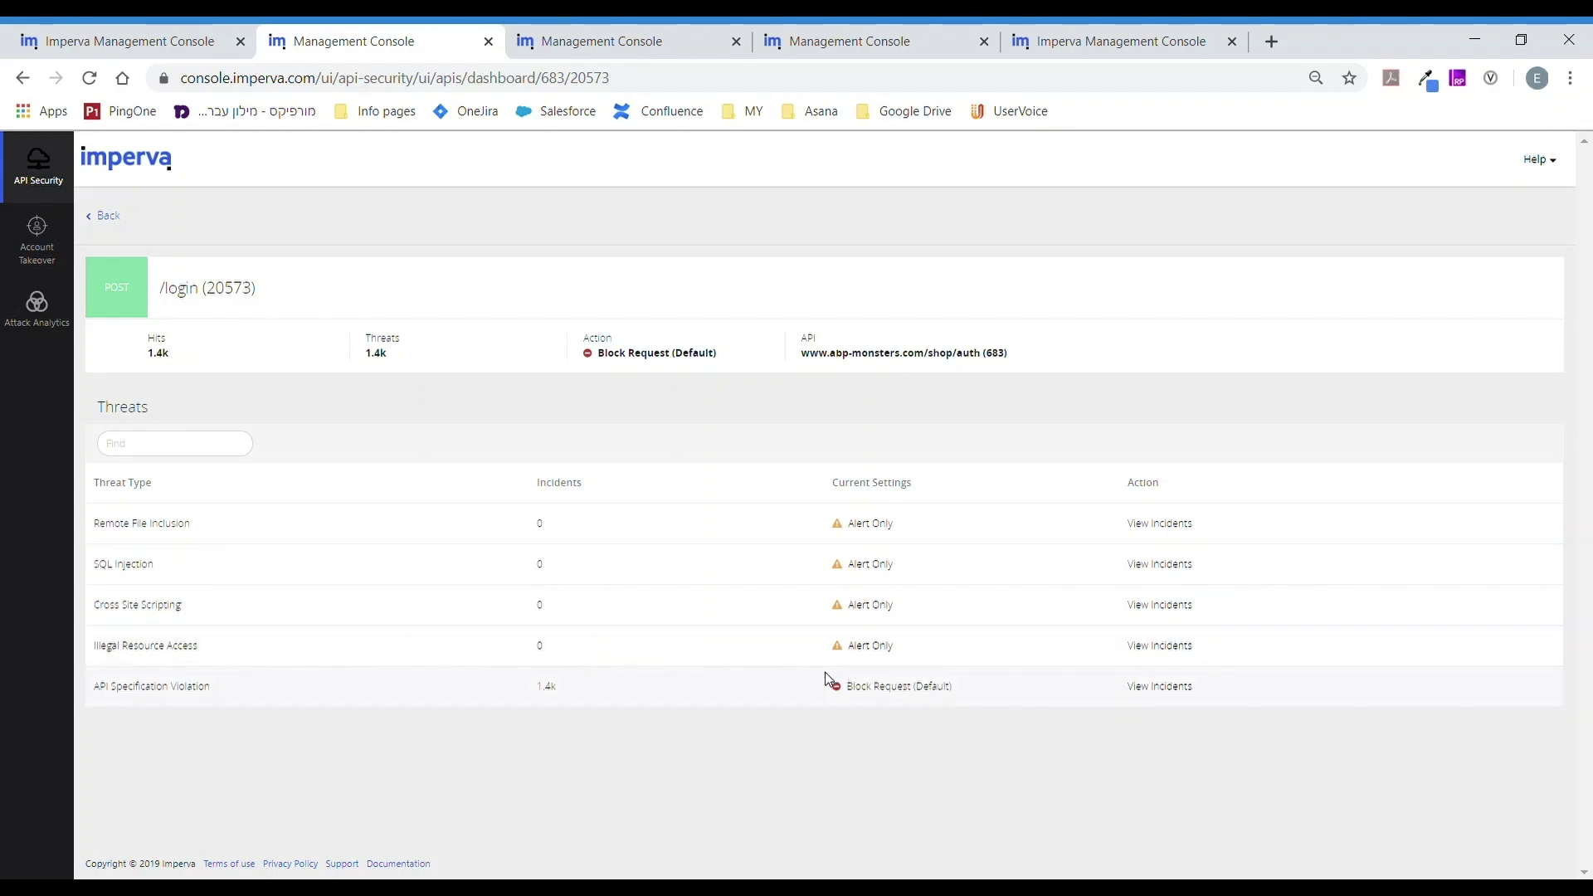
- List the API Specification Violation events and expand the first blocked login missing the id parameter
{"action": "left_click", "coordinate": [1160, 688]}
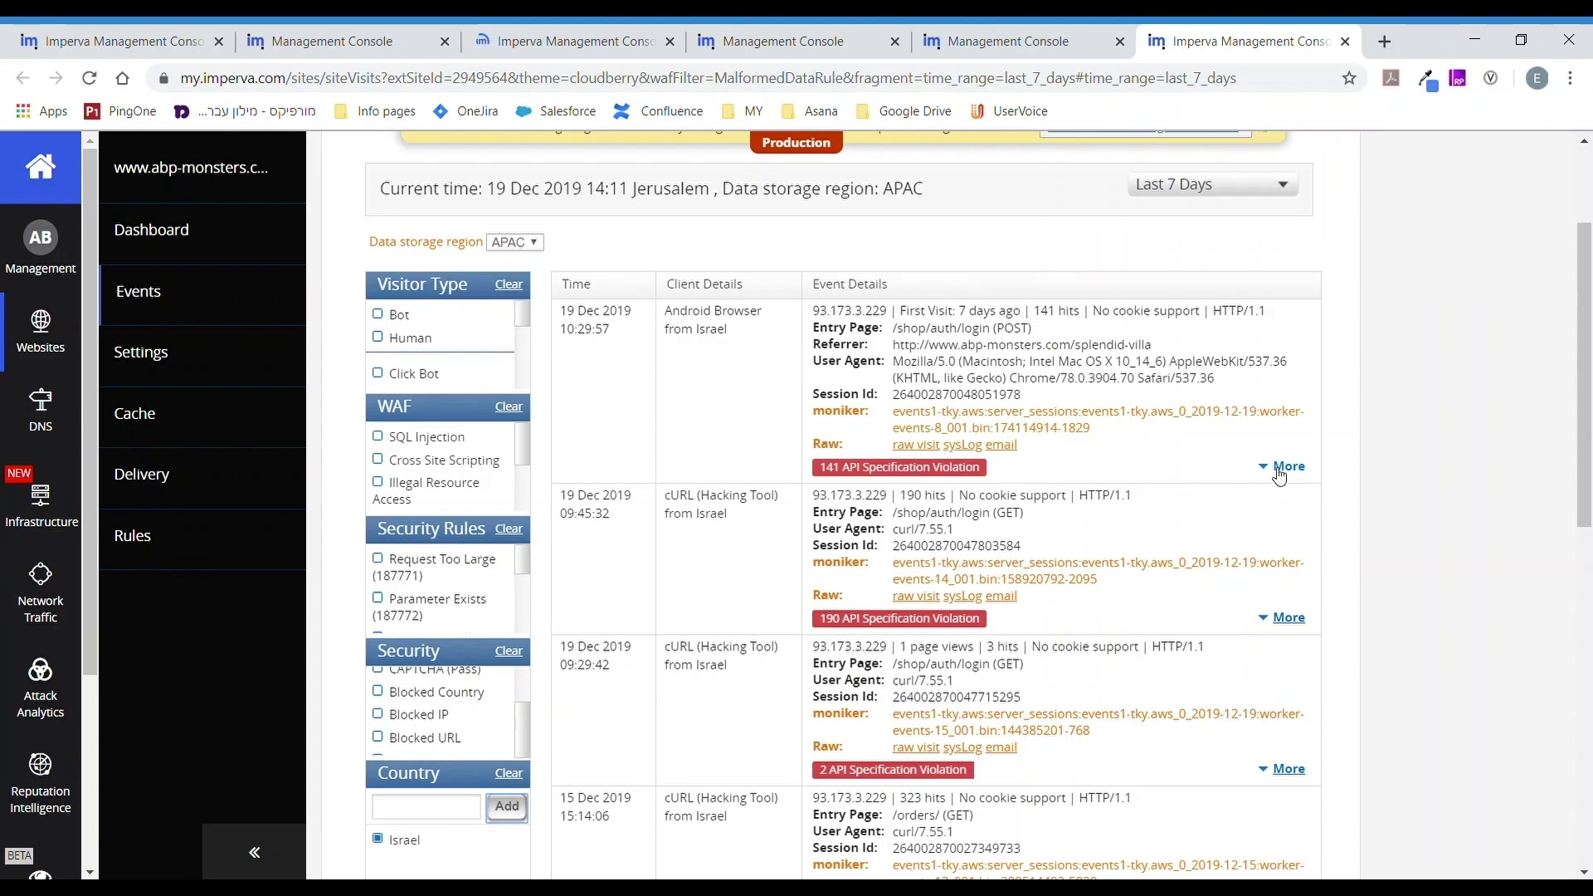
{"action": "left_click", "coordinate": [1284, 467]}
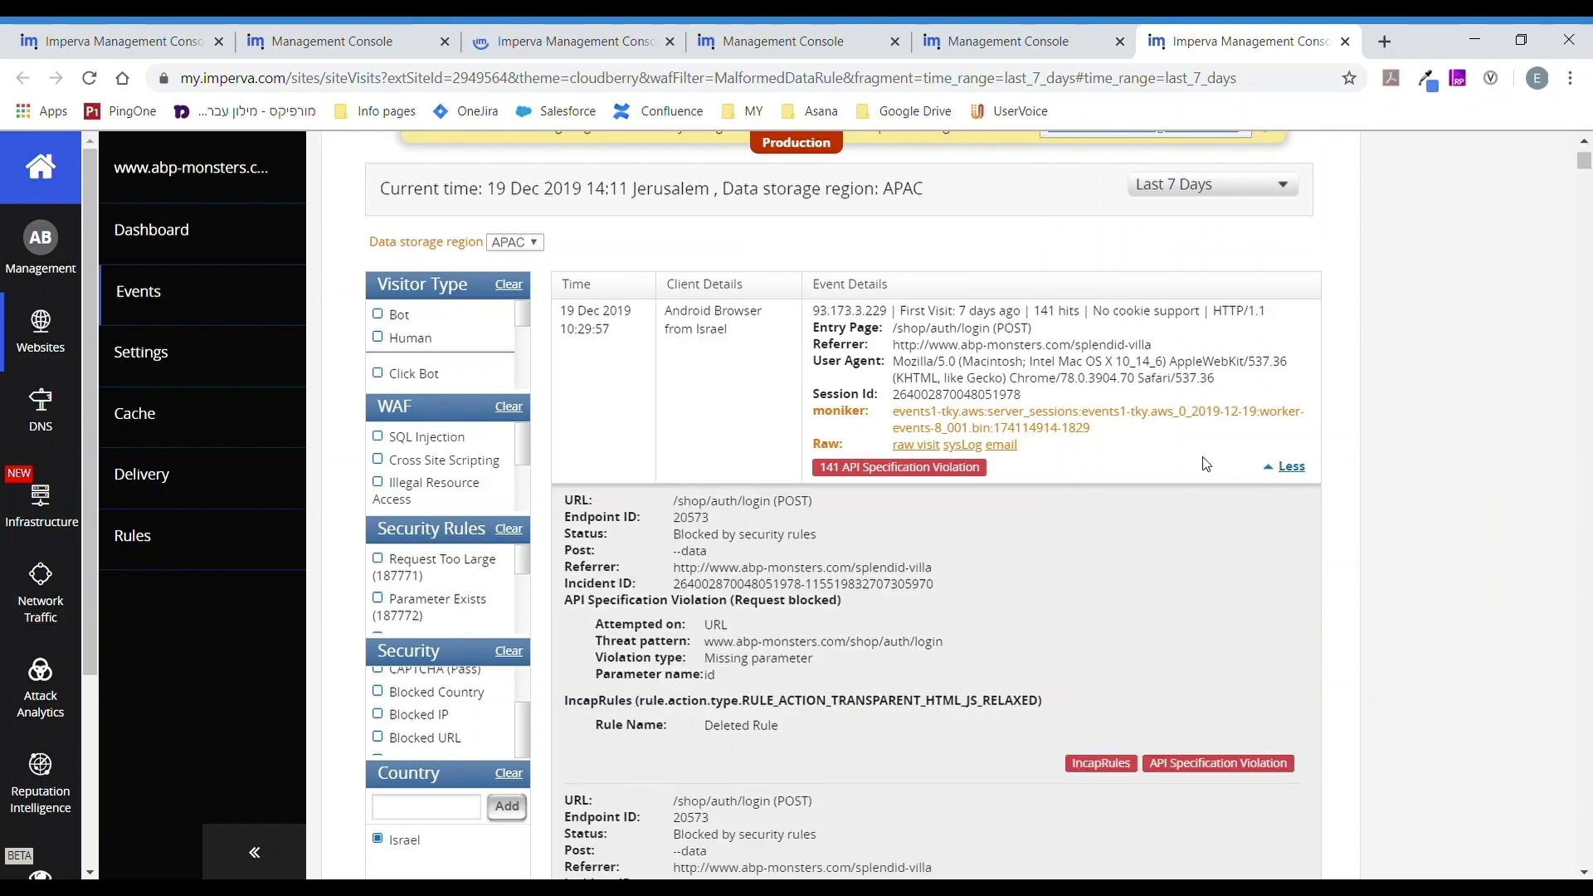
{"action": "scroll", "coordinate": [1178, 469], "scroll_direction": "down", "scroll_amount": 2}
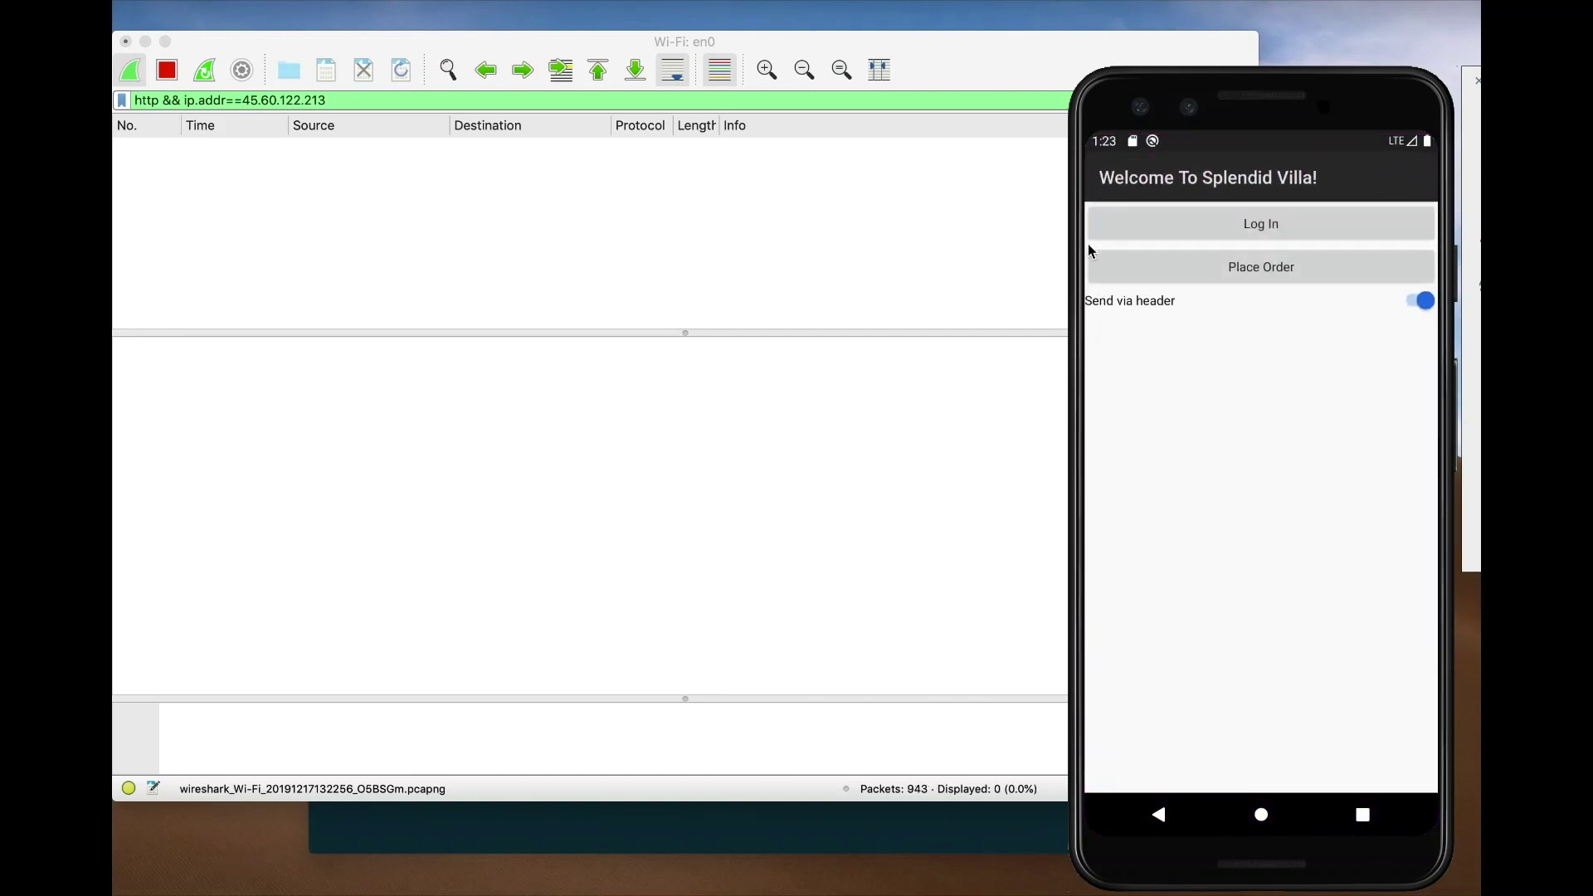
- Send a login from the phone app and copy the captured request's Full request URI in Wireshark
{"action": "left_click", "coordinate": [1277, 235]}
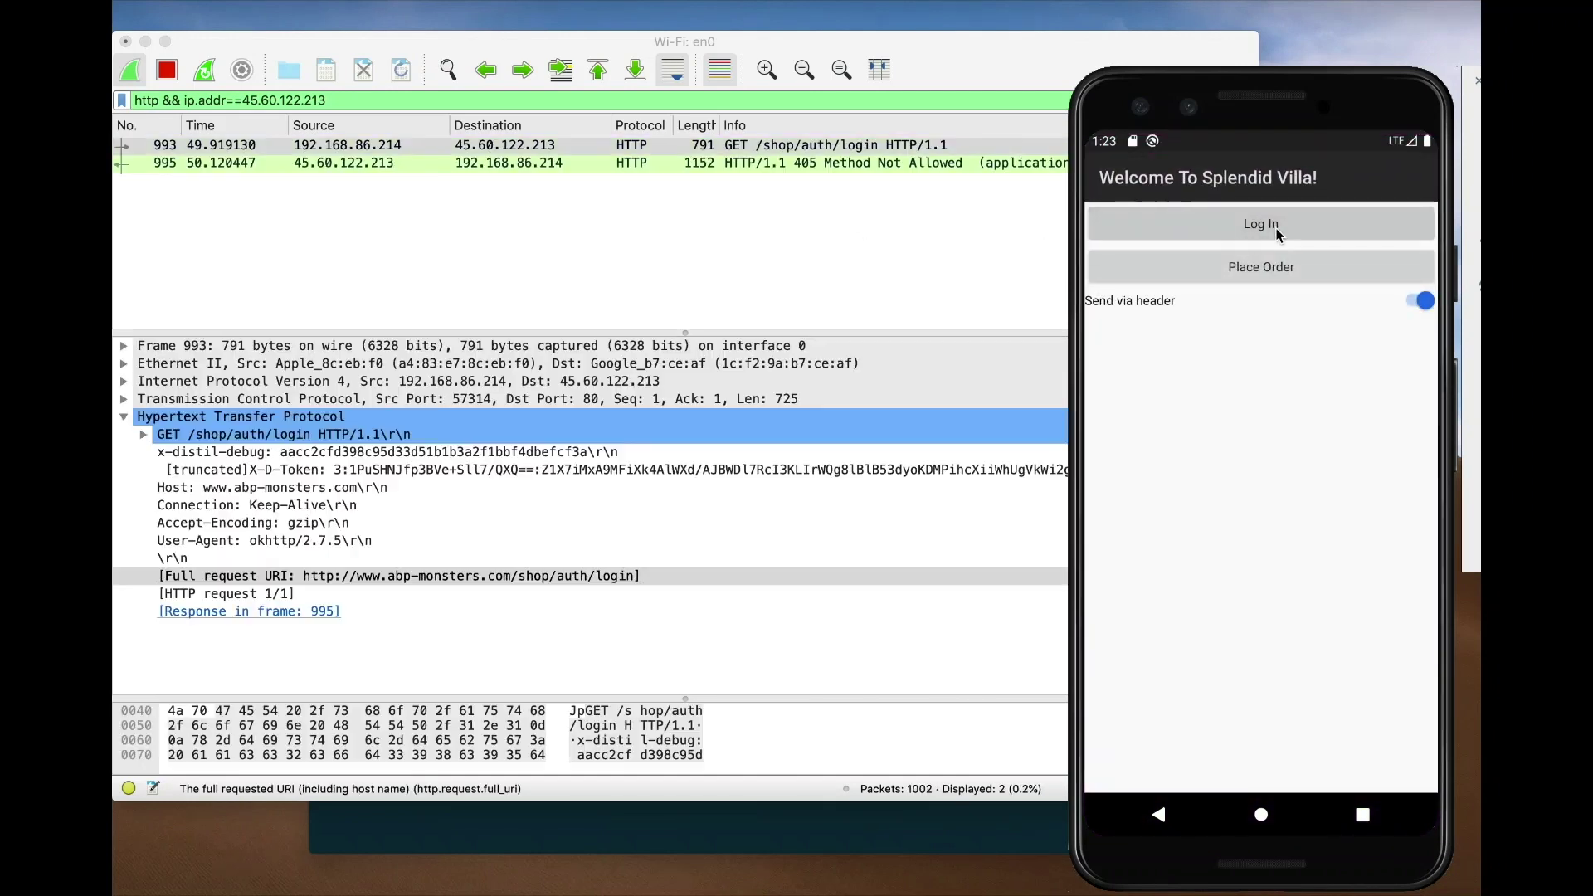
{"action": "left_click", "coordinate": [794, 150]}
{"action": "left_click", "coordinate": [562, 579]}
{"action": "right_click", "coordinate": [562, 579]}
{"action": "mouse_move", "coordinate": [685, 817]}
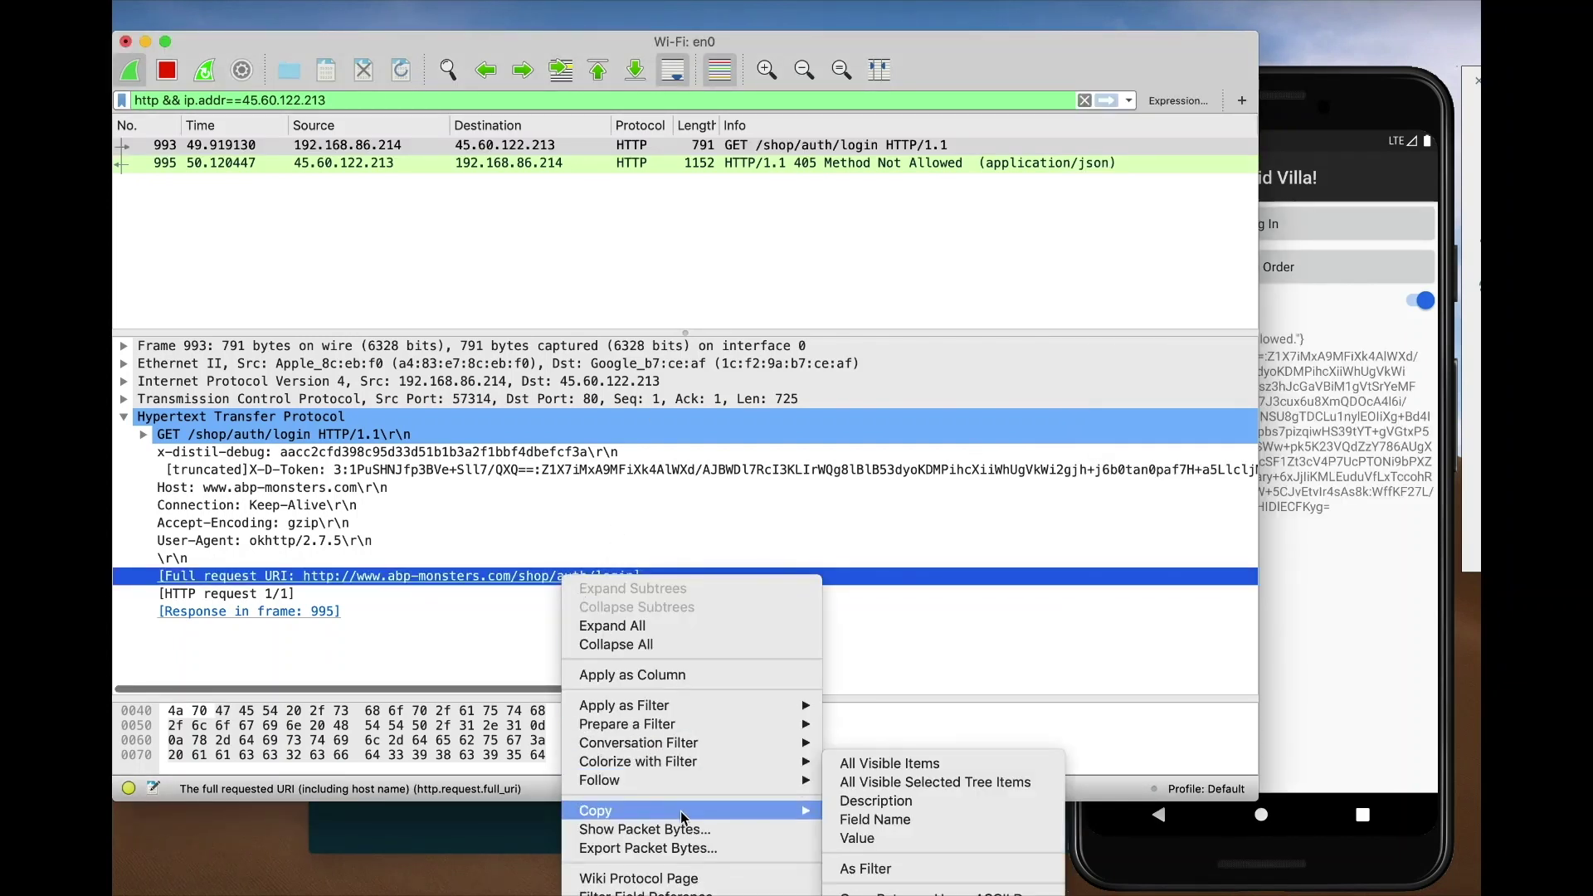
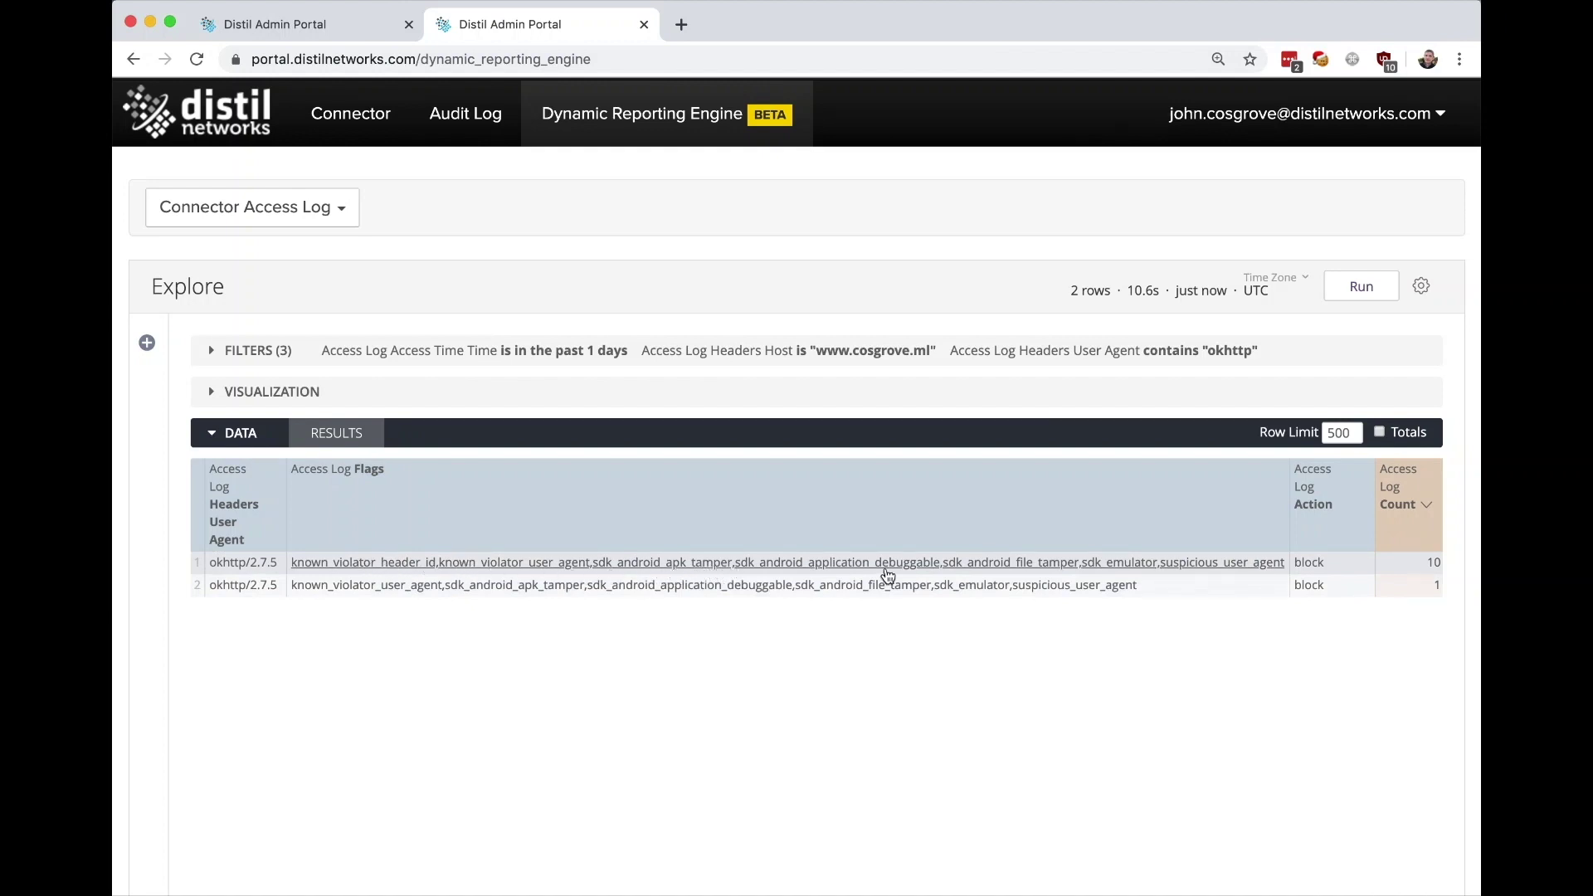
- Back on the A Splendid Villa Default policy, expand SDK Spoofing Violations to view its four sdk_android/emulator flags
{"action": "left_click", "coordinate": [306, 23]}
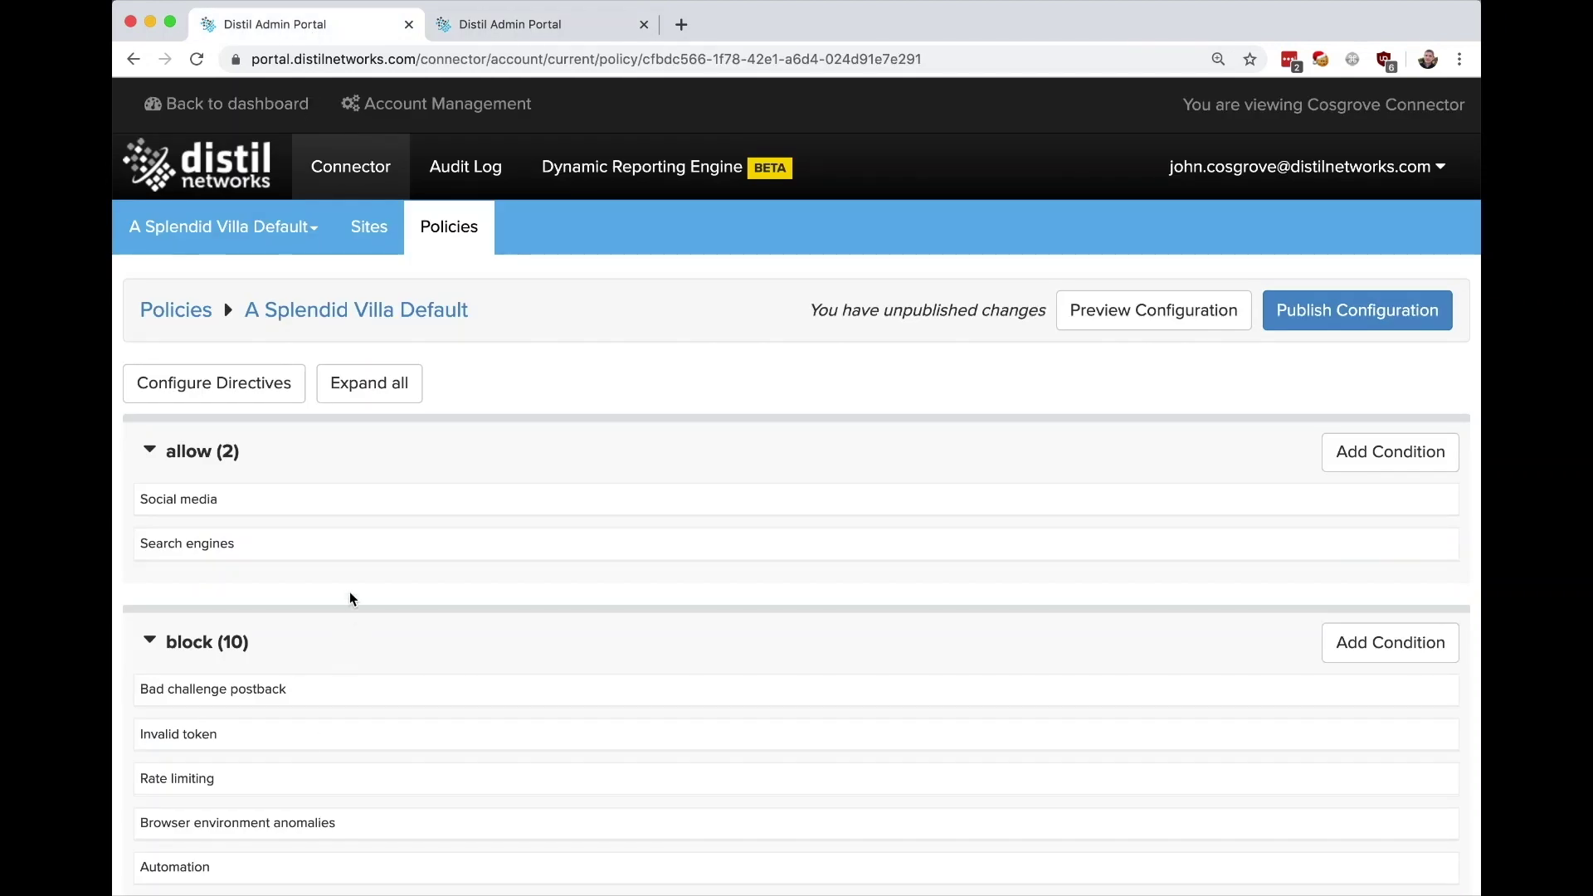
{"action": "scroll", "coordinate": [340, 637], "scroll_direction": "down", "scroll_amount": 5}
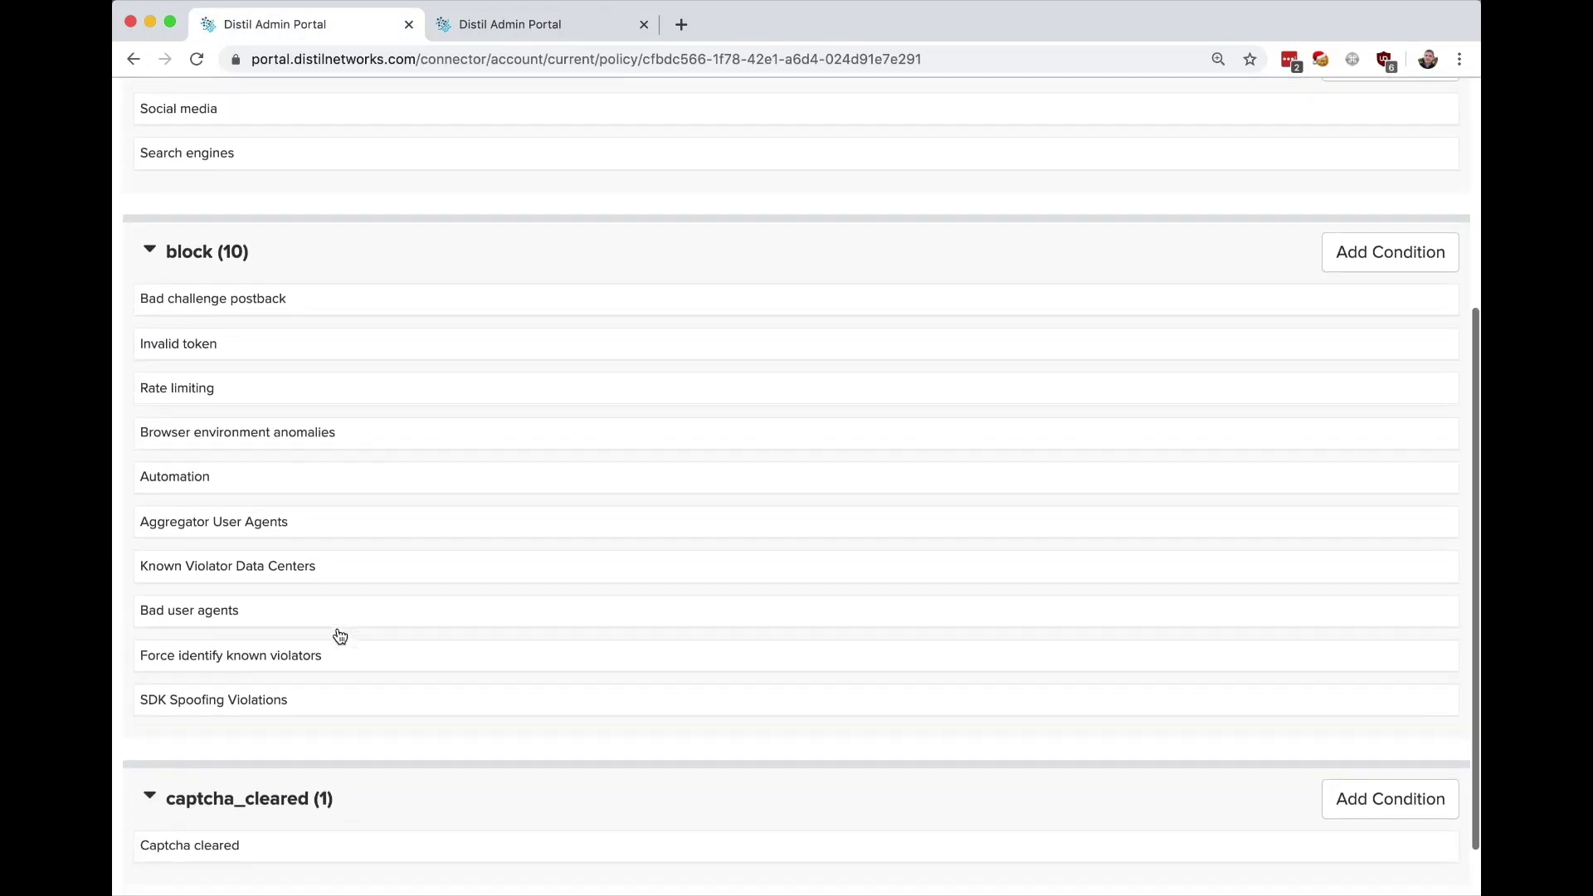
{"action": "left_click", "coordinate": [293, 695]}
{"action": "scroll", "coordinate": [293, 695], "scroll_direction": "down", "scroll_amount": 2}
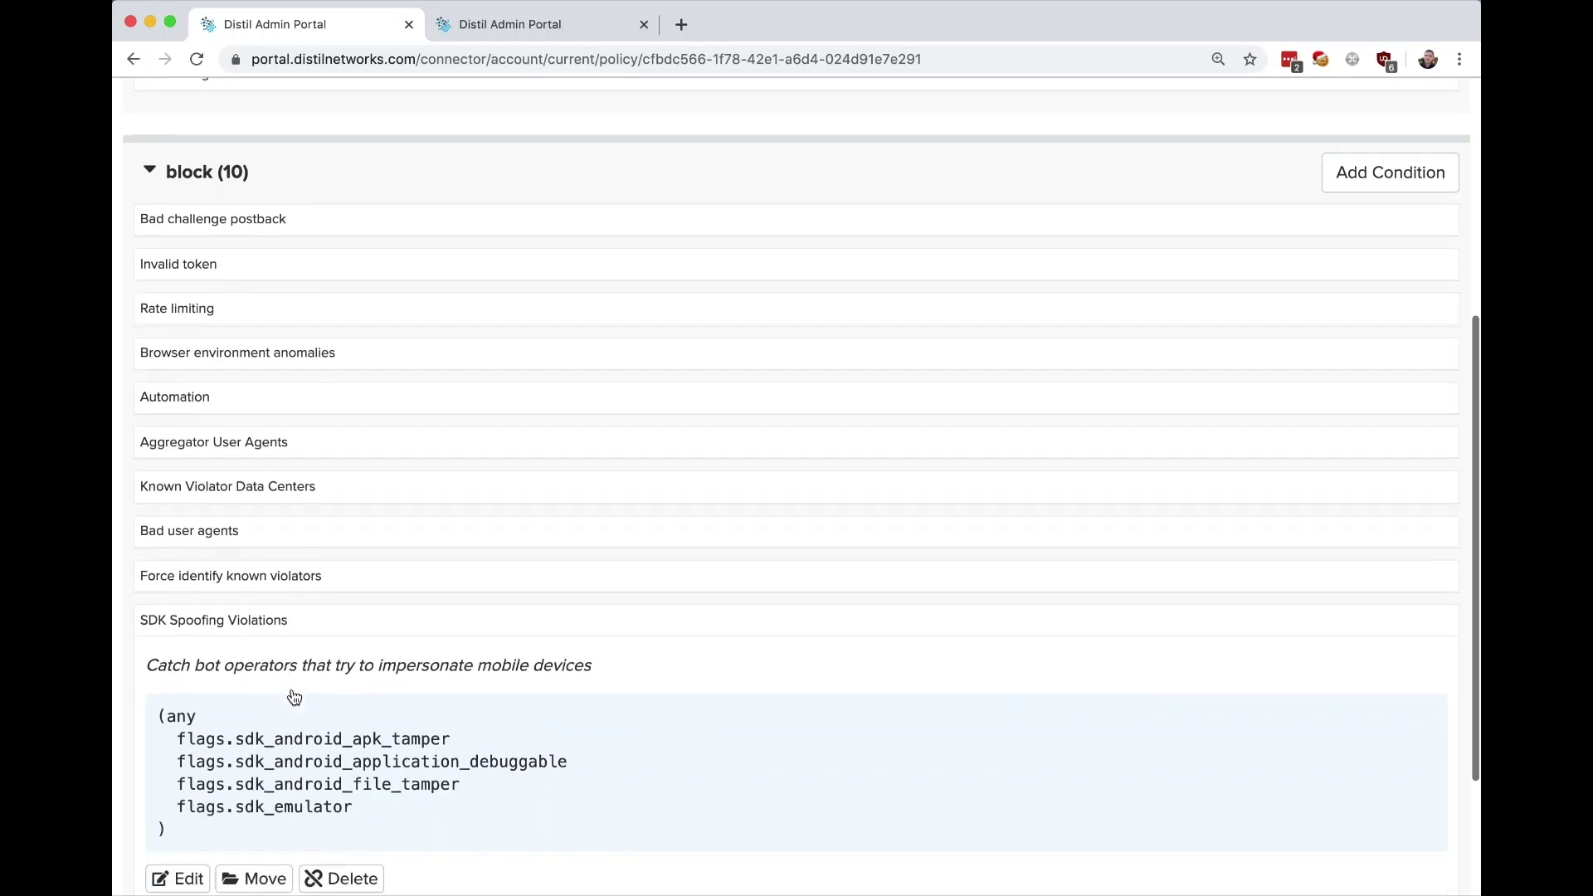